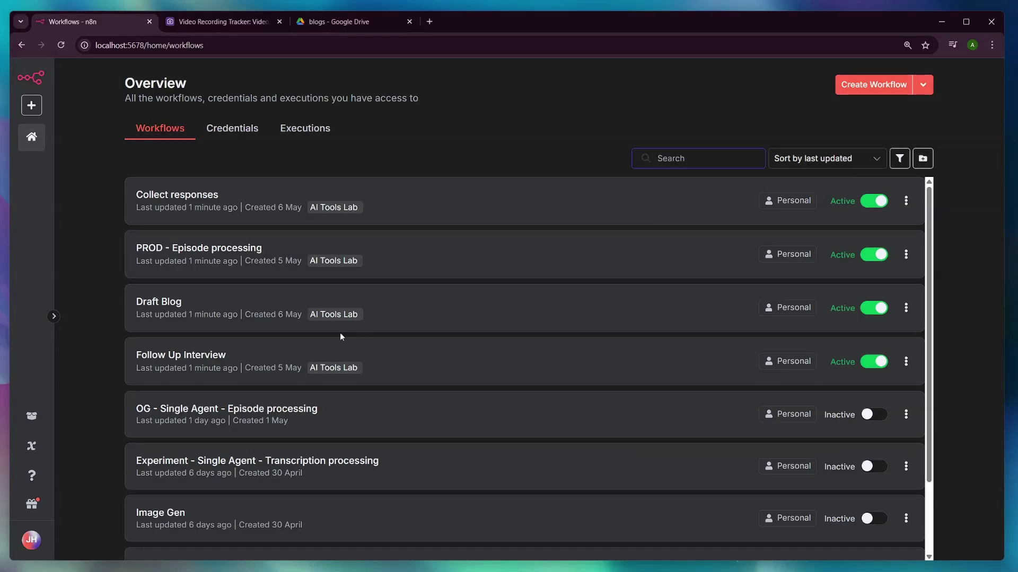
Step: Open the PROD - Episode processing workflow and examine its node groups from transcript intake through image generation, Drive uploads and page updates
left_click(180, 253)
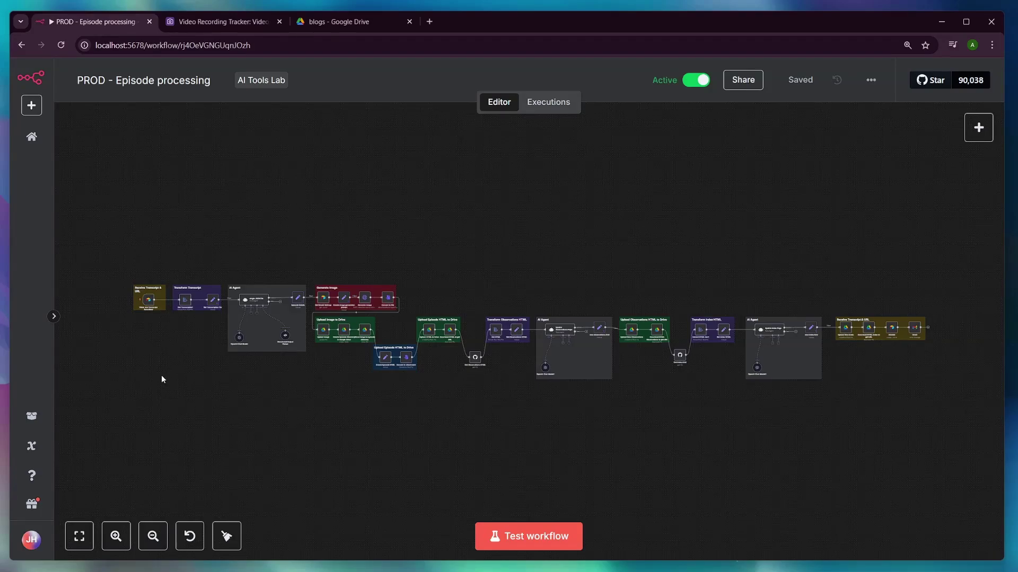
scroll(162, 375, "up", 3)
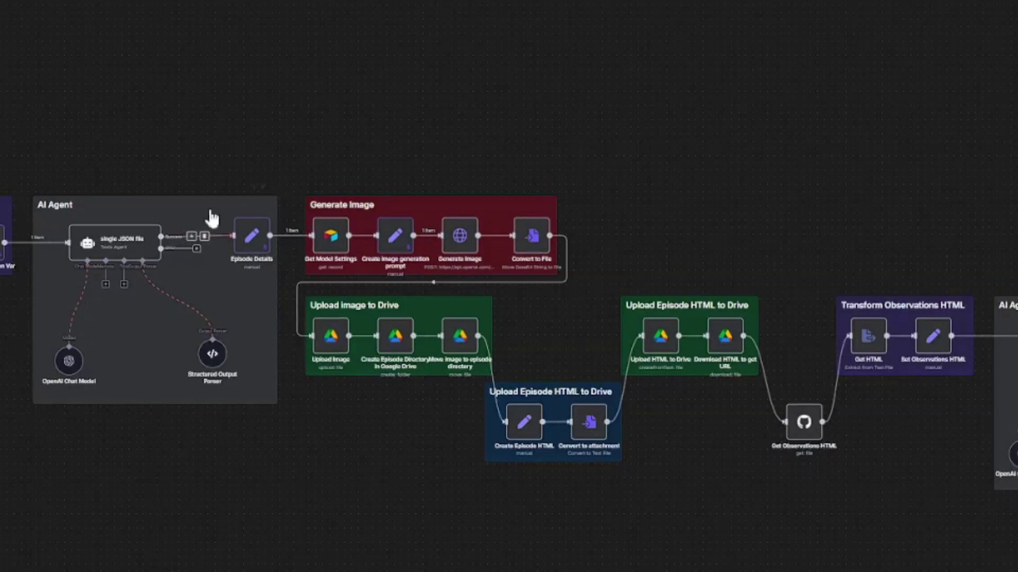
scroll(446, 493, "right", 5)
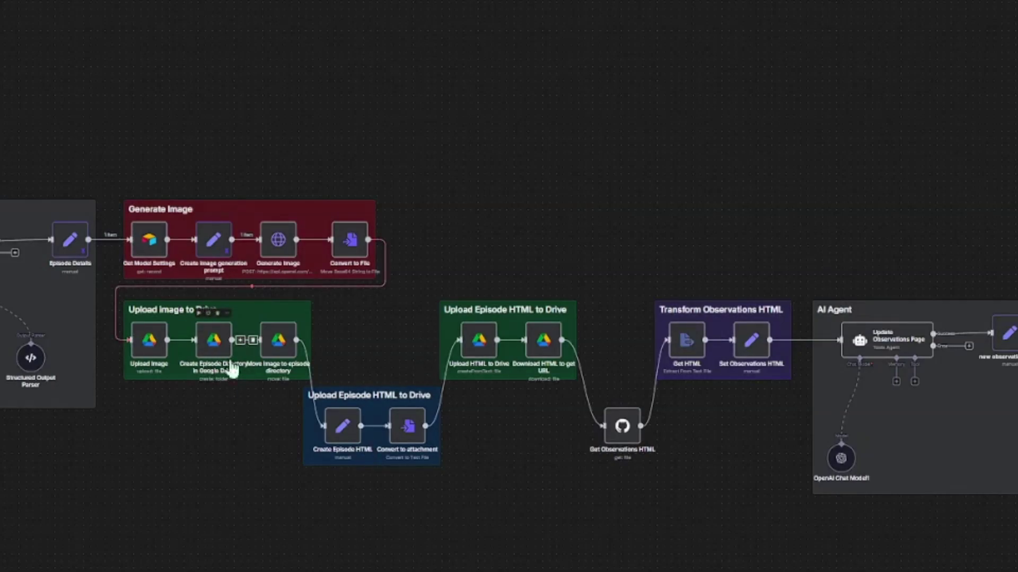
scroll(509, 345, "right", 15)
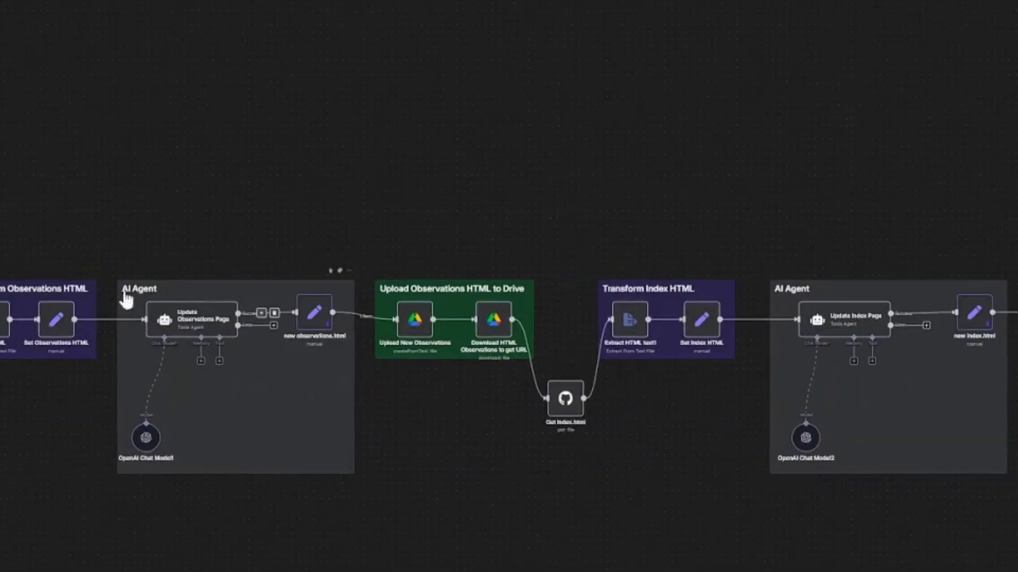
scroll(804, 472, "right", 5)
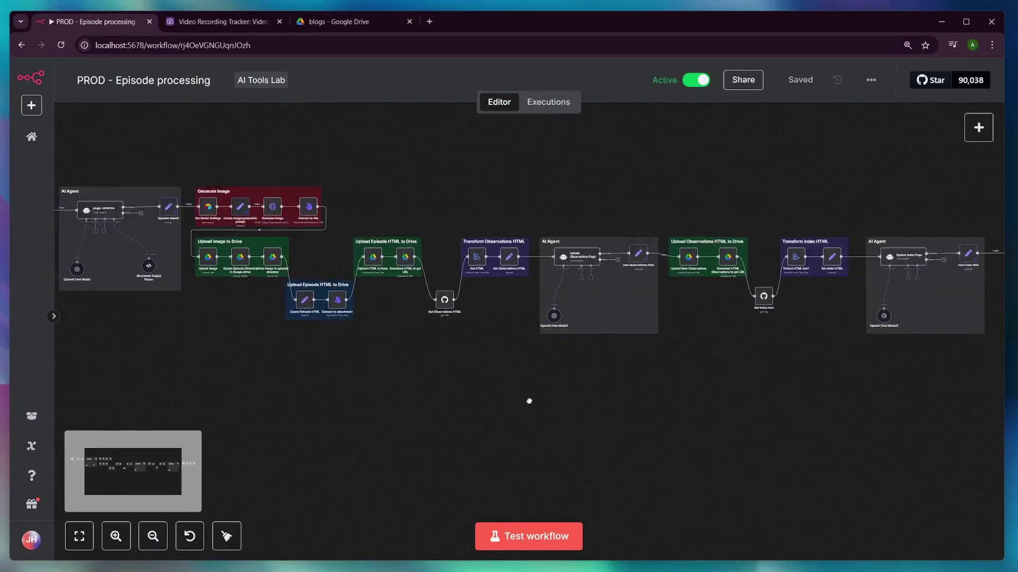
scroll(382, 400, "left", 5)
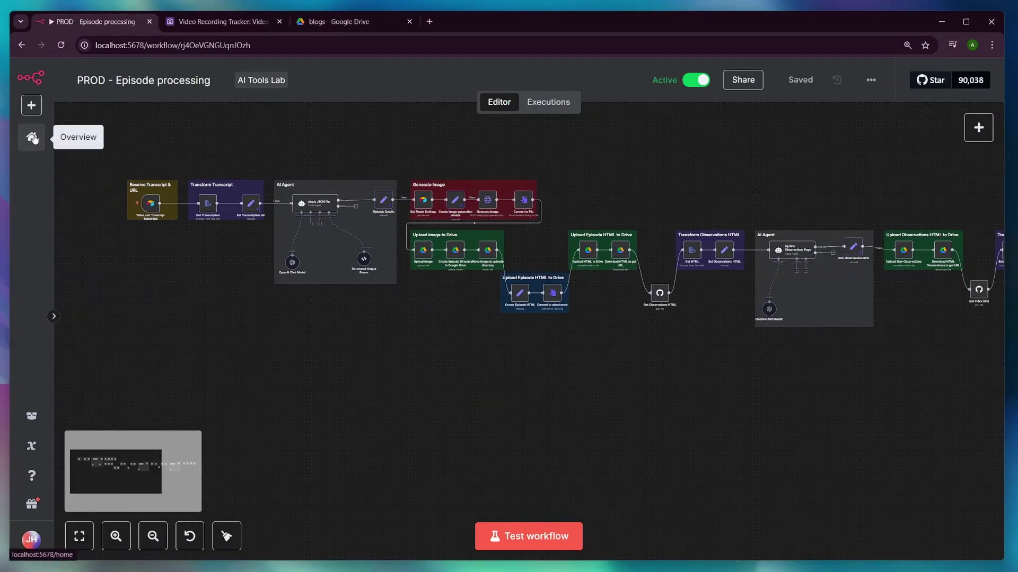
Step: View the Follow Up Interview and Collect responses workflows one after the other from the workflow overview
left_click(33, 139)
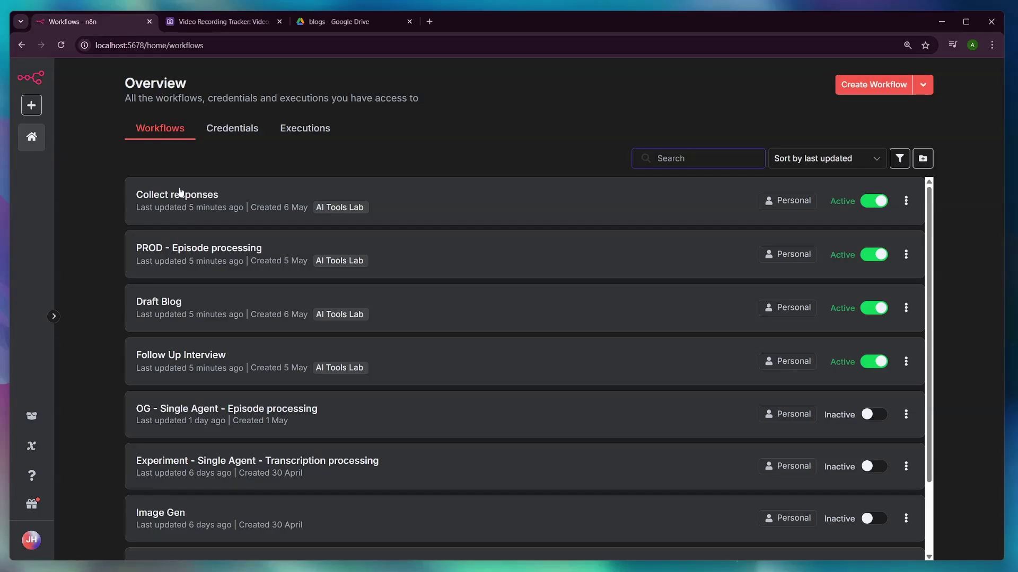
left_click(181, 357)
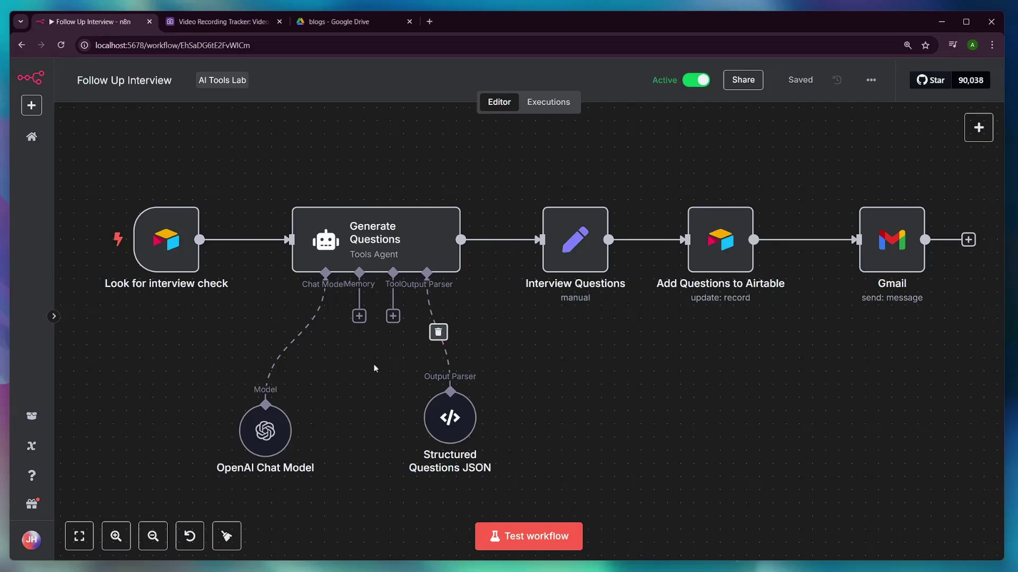
left_click(32, 136)
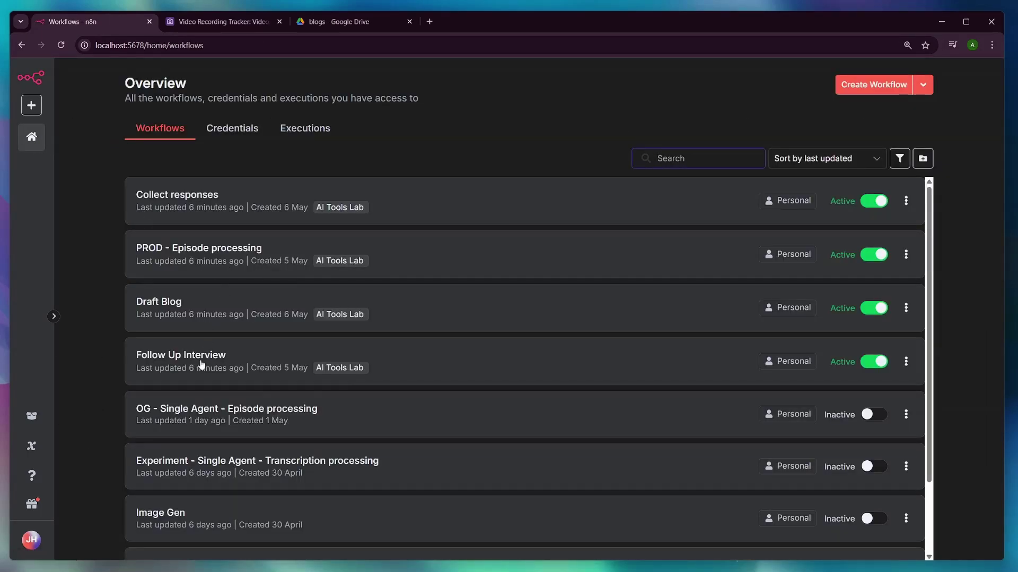
left_click(190, 197)
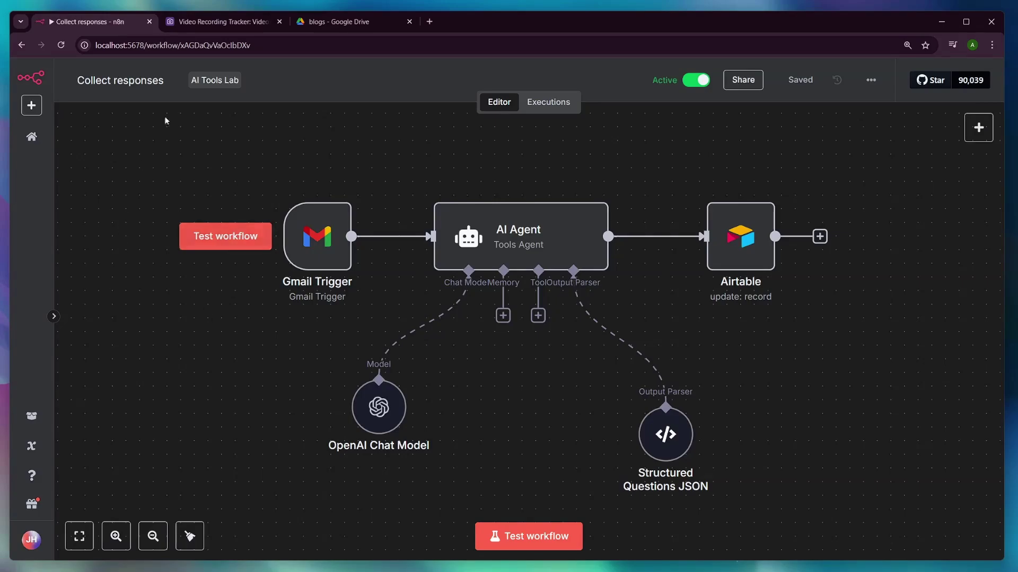
Step: Switch to the Video Recording Tracker in Airtable, enlarge the page to 150% and narrow the views sidebar
left_click(214, 22)
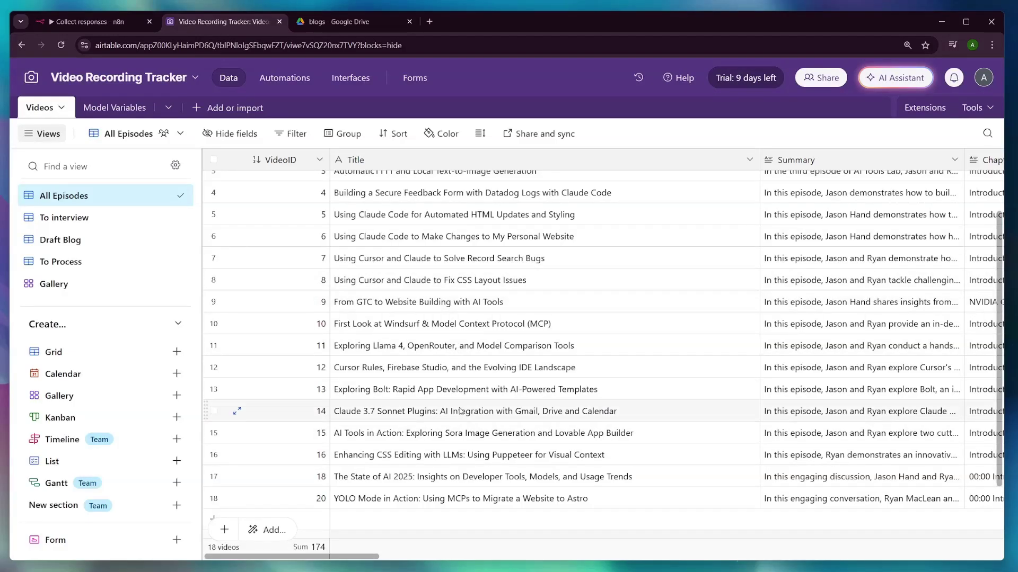
scroll(528, 388, "up", 2)
scroll(529, 389, "down", 2)
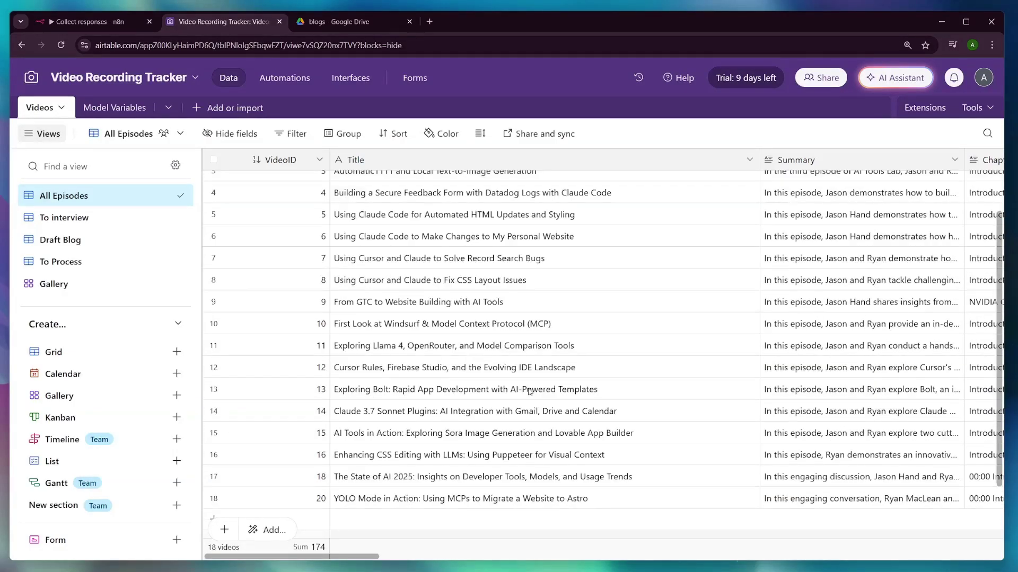
key("ctrl+plus")
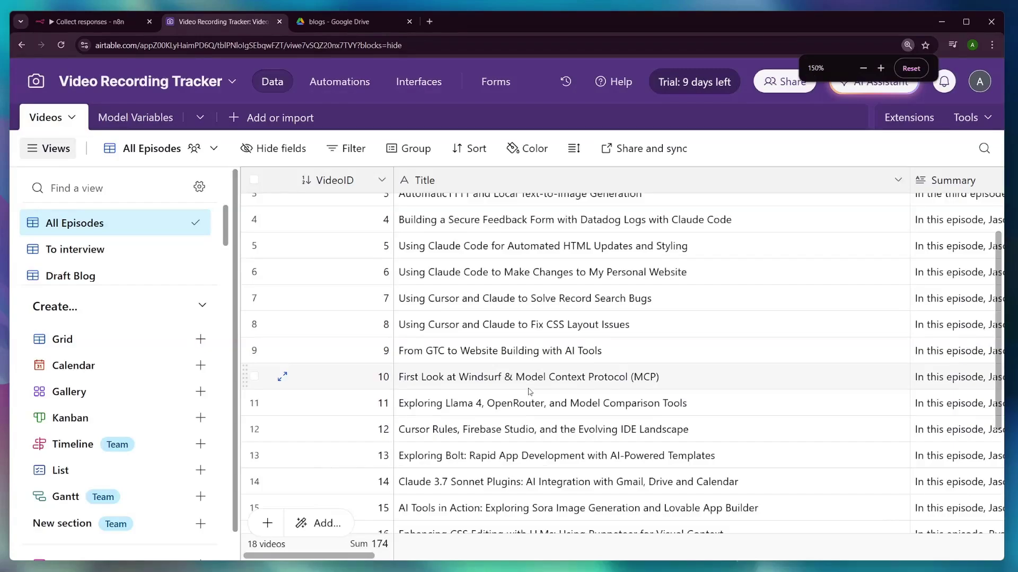
left_click_drag(240, 189, 143, 187)
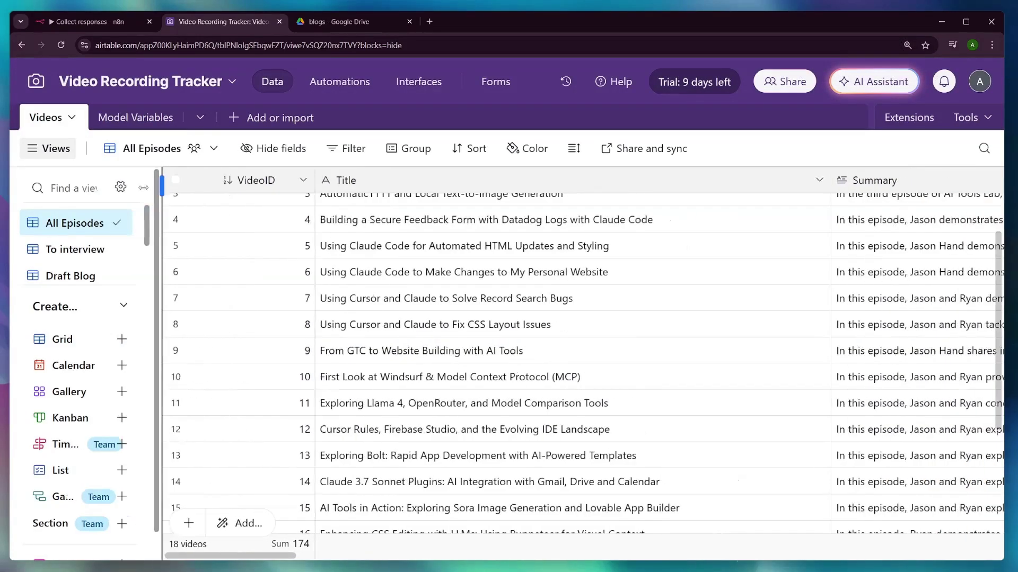
Step: Examine the interview question and answer columns Q1.1 to A1.3 for the latest episodes, and return to the Title column
scroll(488, 446, "down", 2)
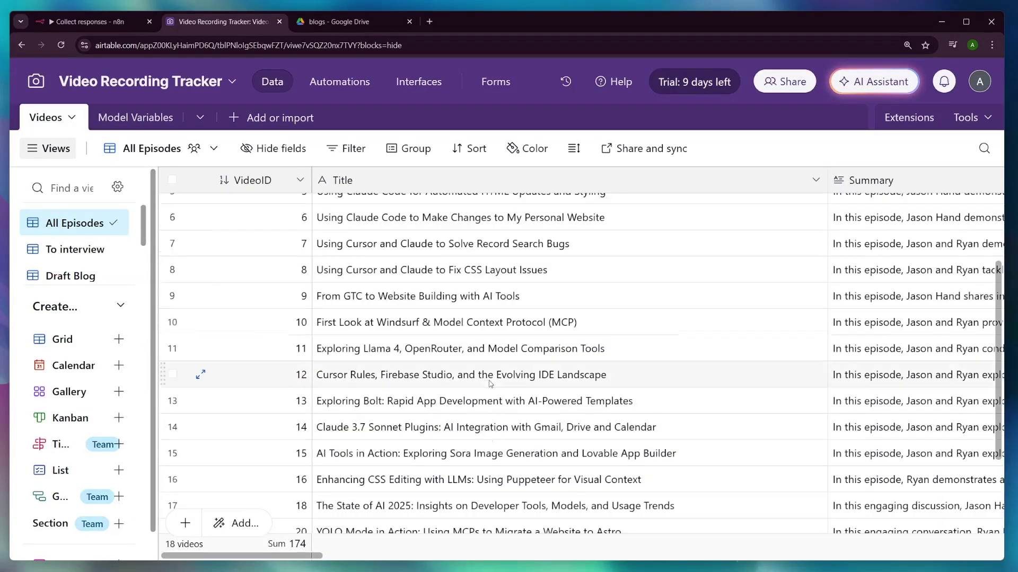
left_click_drag(268, 555, 877, 538)
scroll(658, 546, "down", 1)
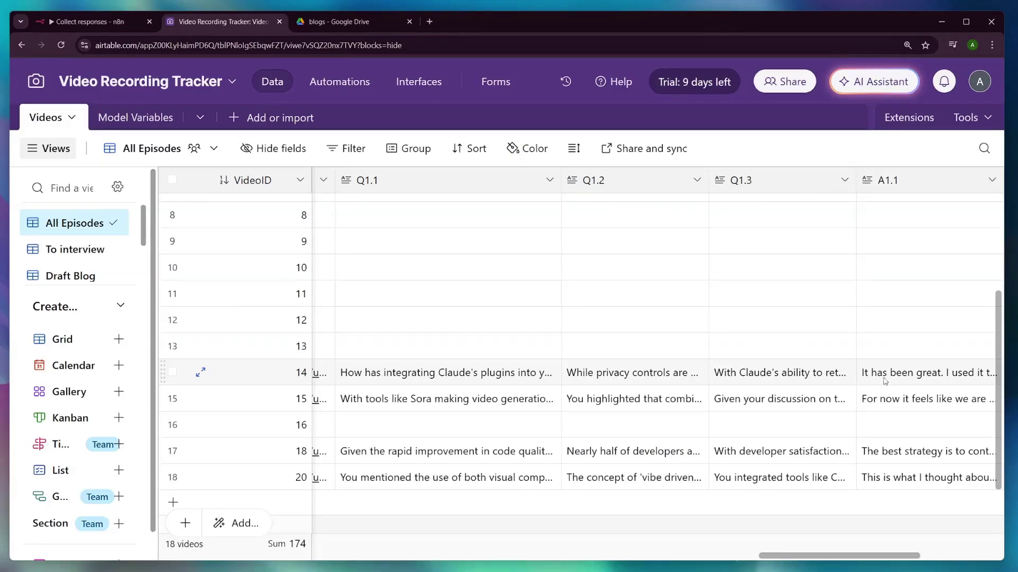
scroll(708, 314, "right", 6)
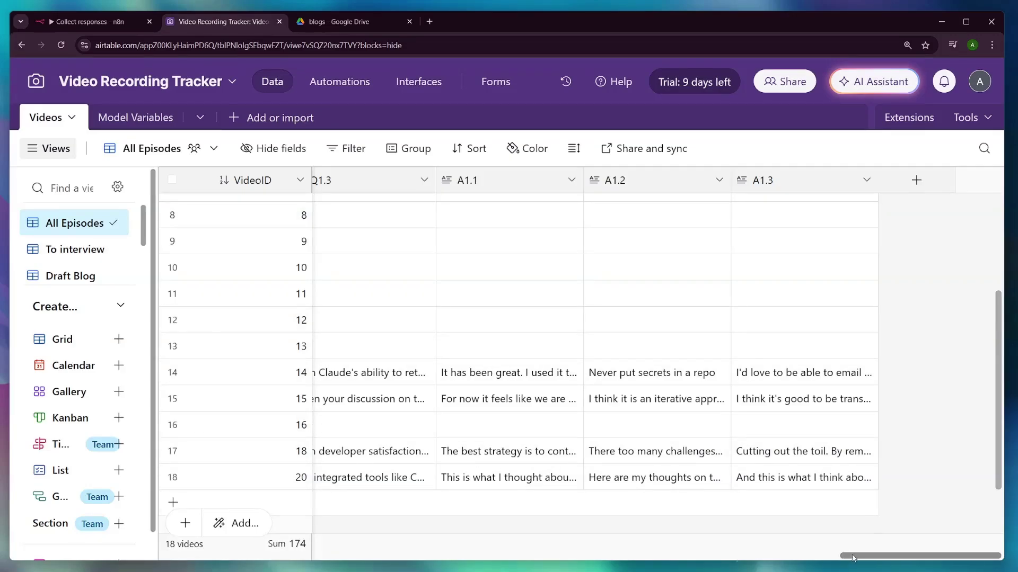
left_click_drag(852, 556, 300, 557)
scroll(212, 392, "left", 10)
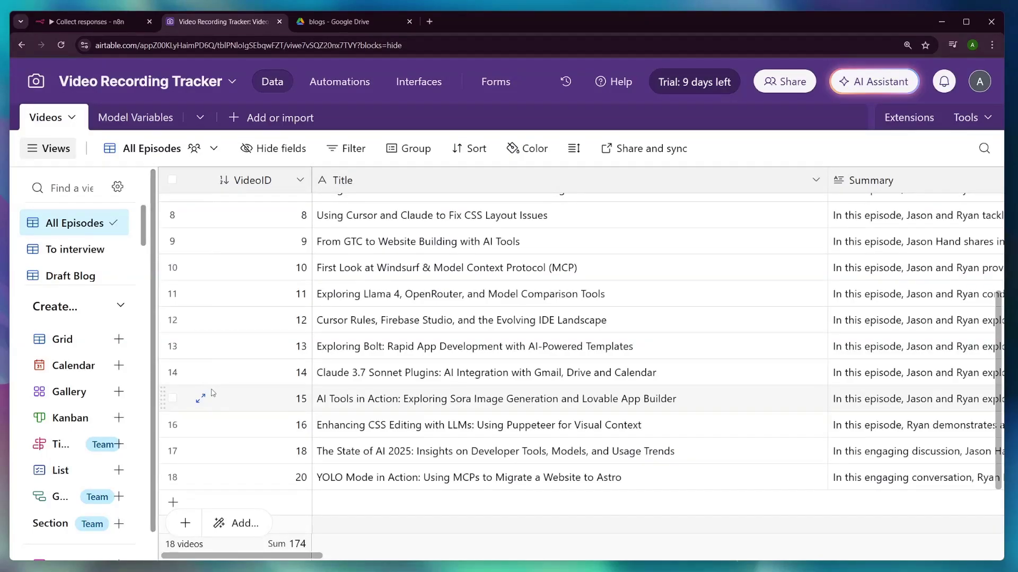
Step: Switch to n8n to review the Collect responses workflow's Gmail Trigger, and open the Draft Blog workflow from the overview
left_click(87, 21)
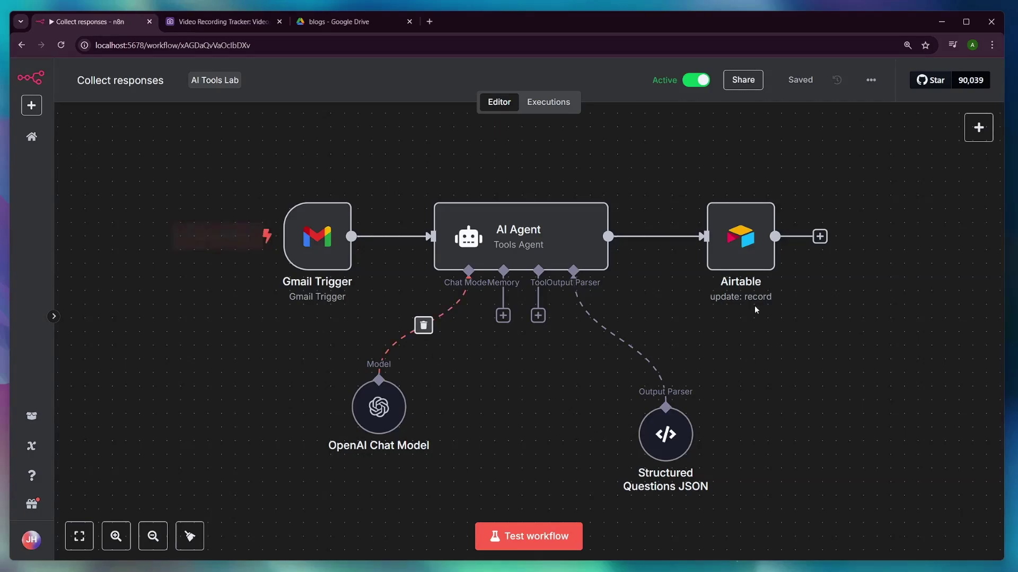
mouse_move(343, 282)
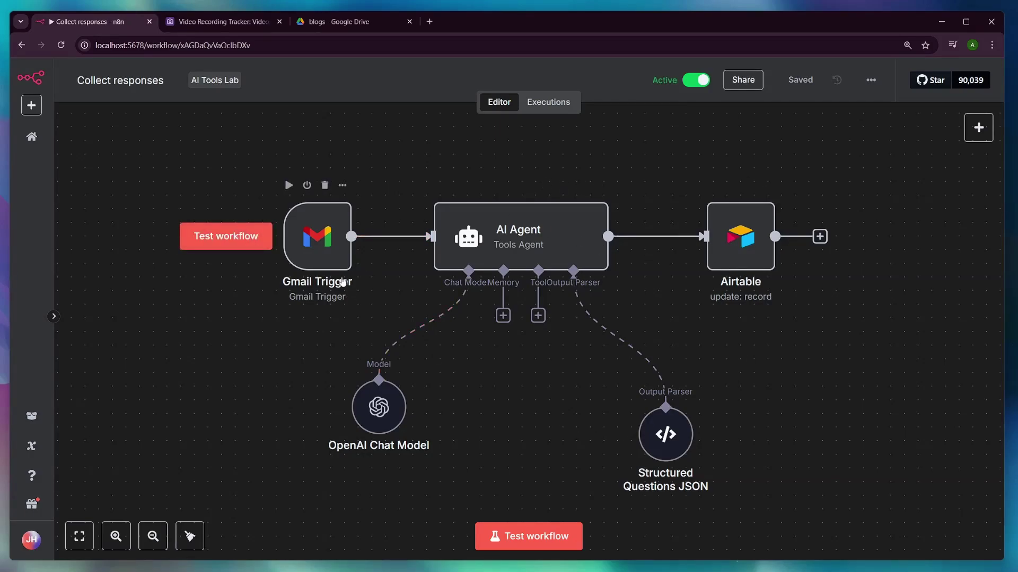
left_click(32, 137)
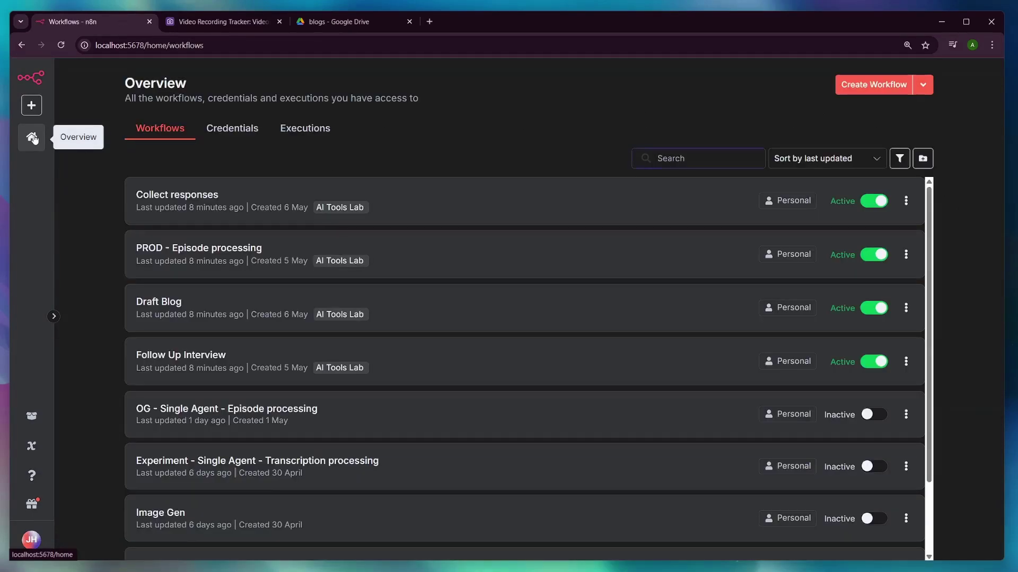
left_click(432, 310)
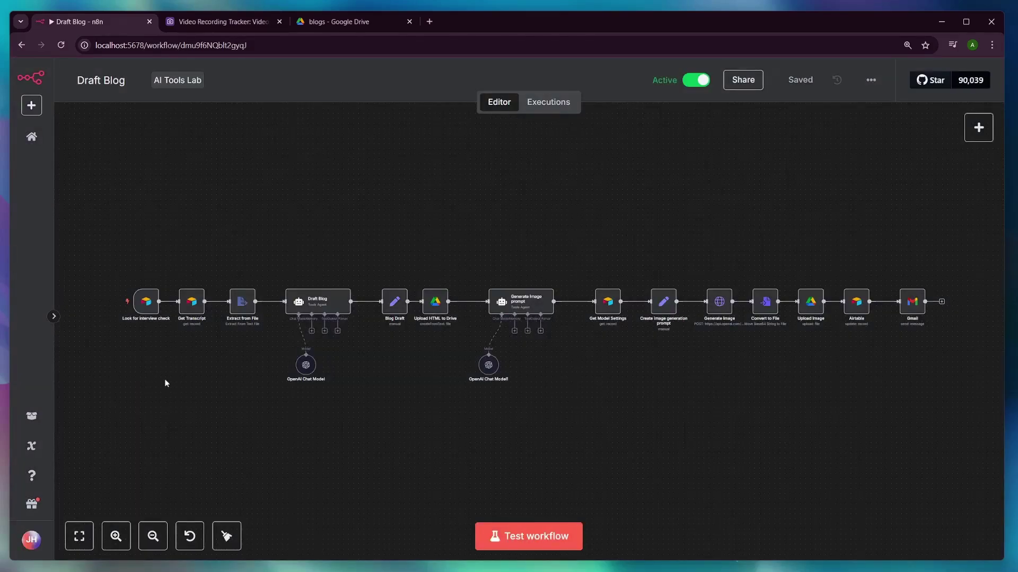
Step: Examine the Draft Blog workflow's nodes from the interview check through blog drafting and image generation to the final Gmail message
scroll(155, 386, "up", 3)
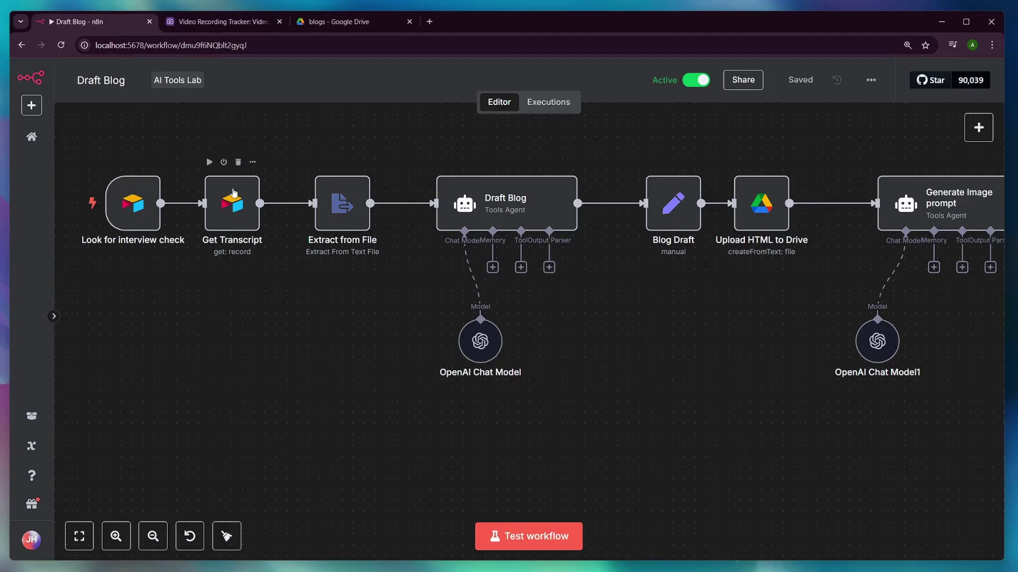
left_click_drag(690, 370, 492, 366)
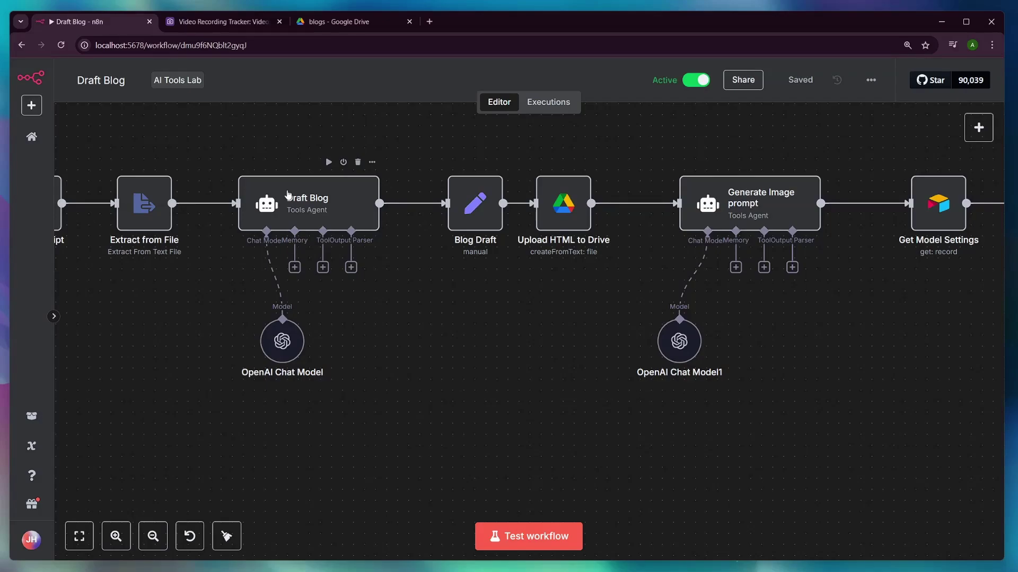
left_click_drag(122, 256, 343, 257)
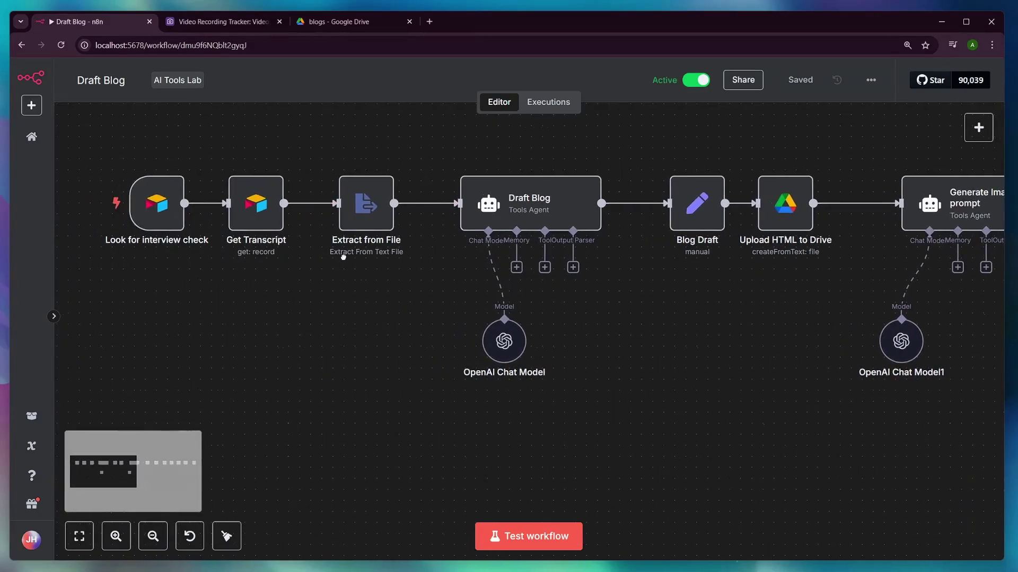
scroll(424, 286, "right", 5)
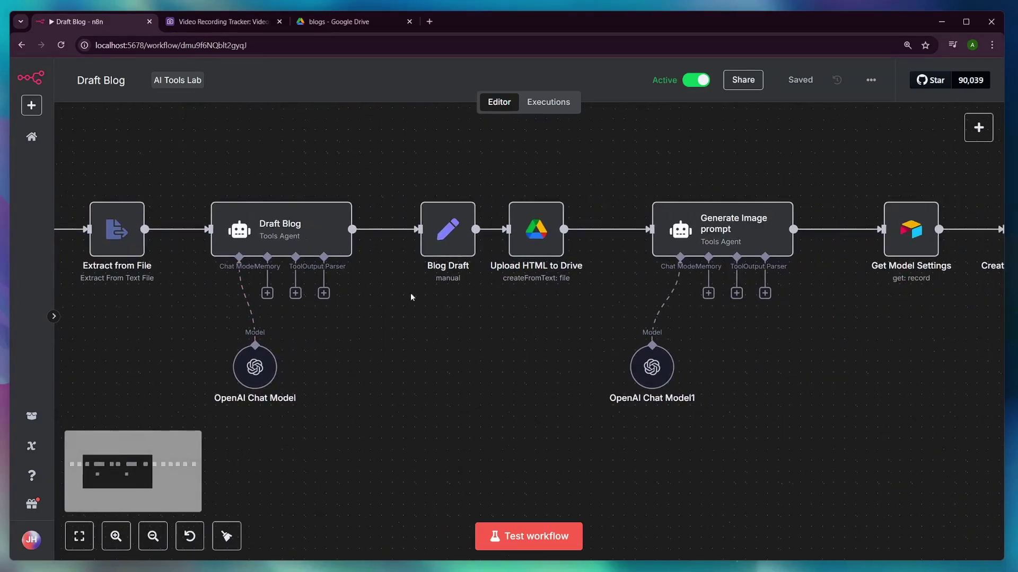
left_click_drag(522, 324, 321, 317)
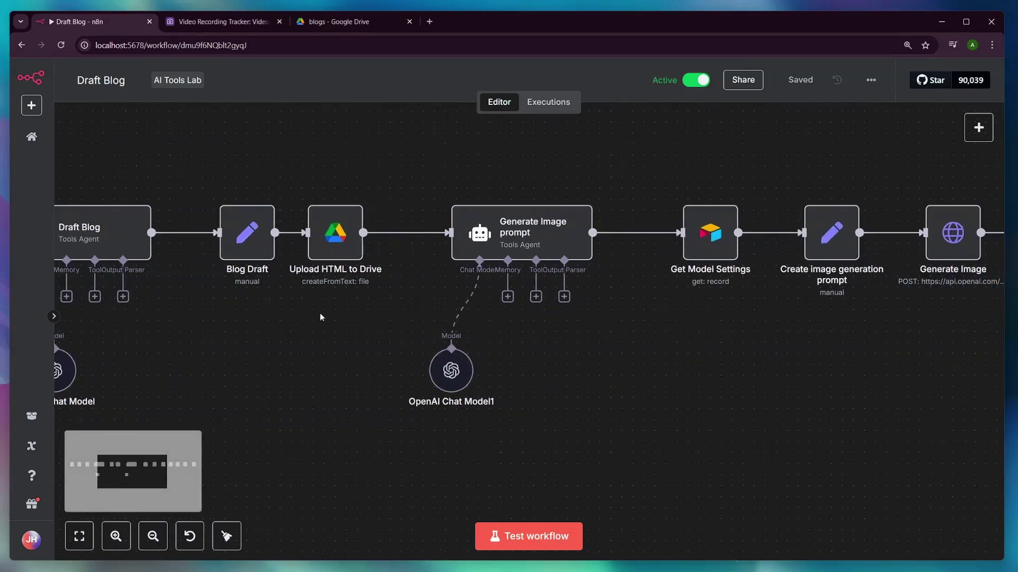
mouse_move(330, 237)
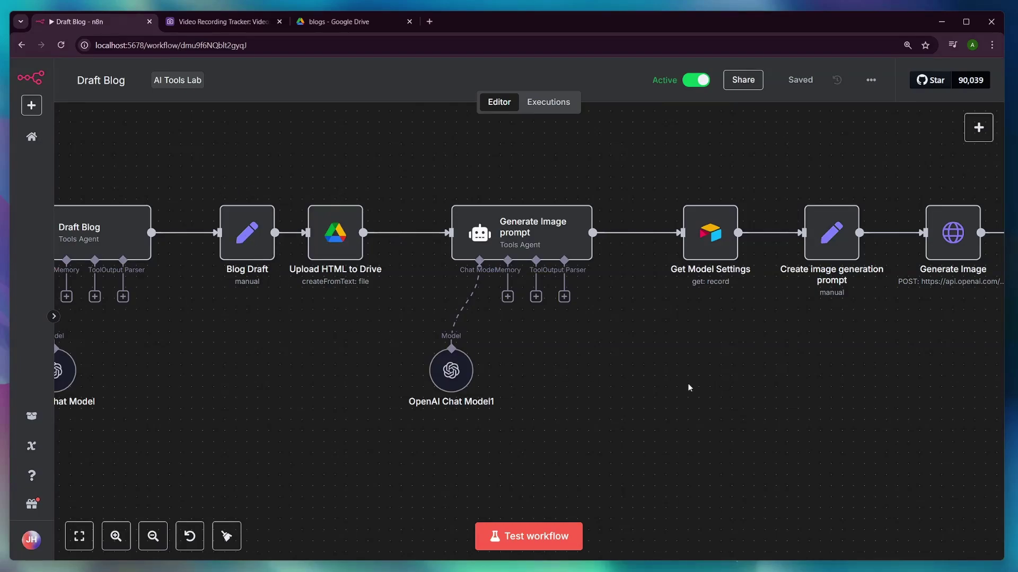
left_click_drag(757, 391, 558, 394)
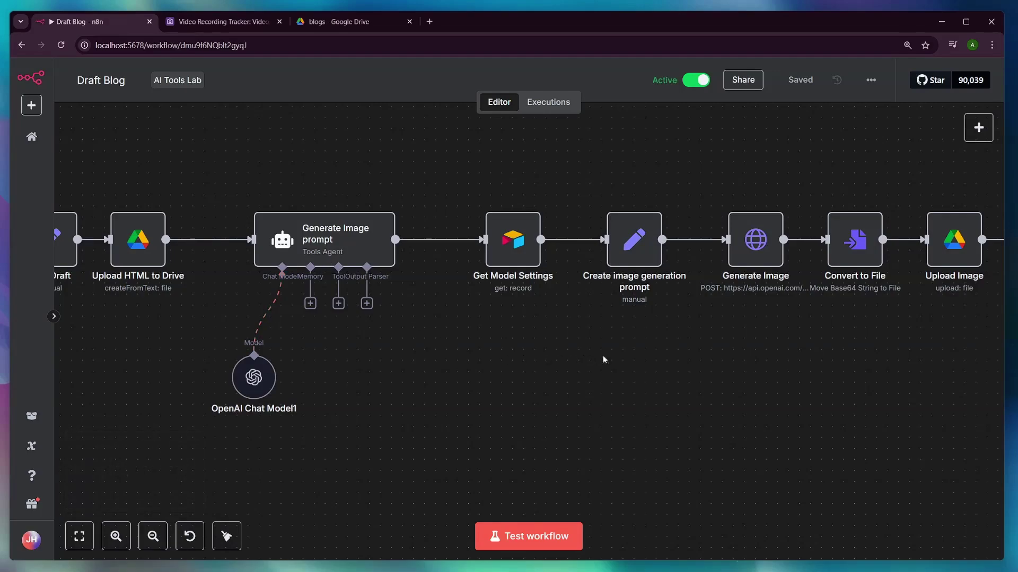
left_click_drag(677, 359, 538, 364)
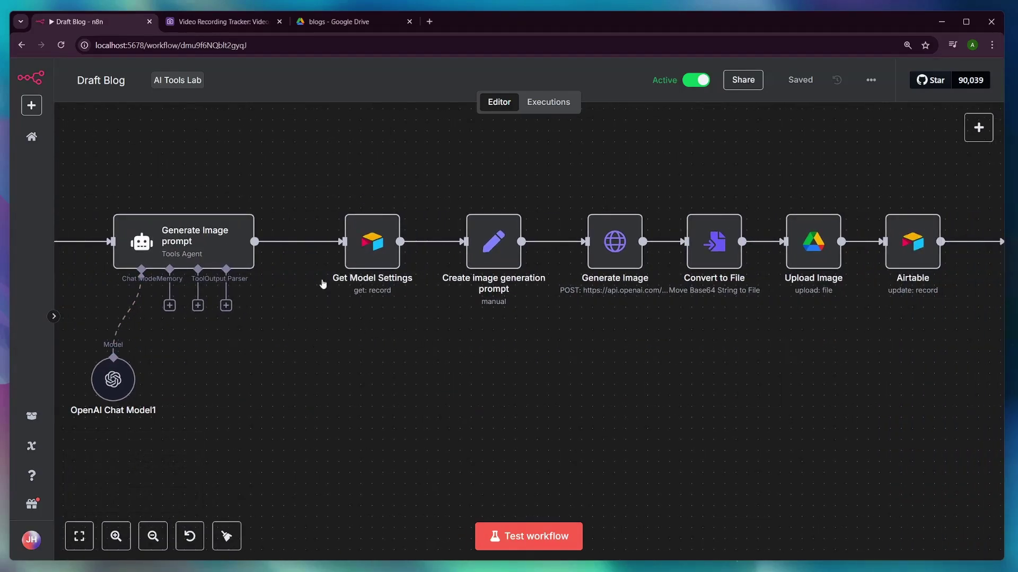
left_click_drag(716, 367, 497, 364)
mouse_move(300, 253)
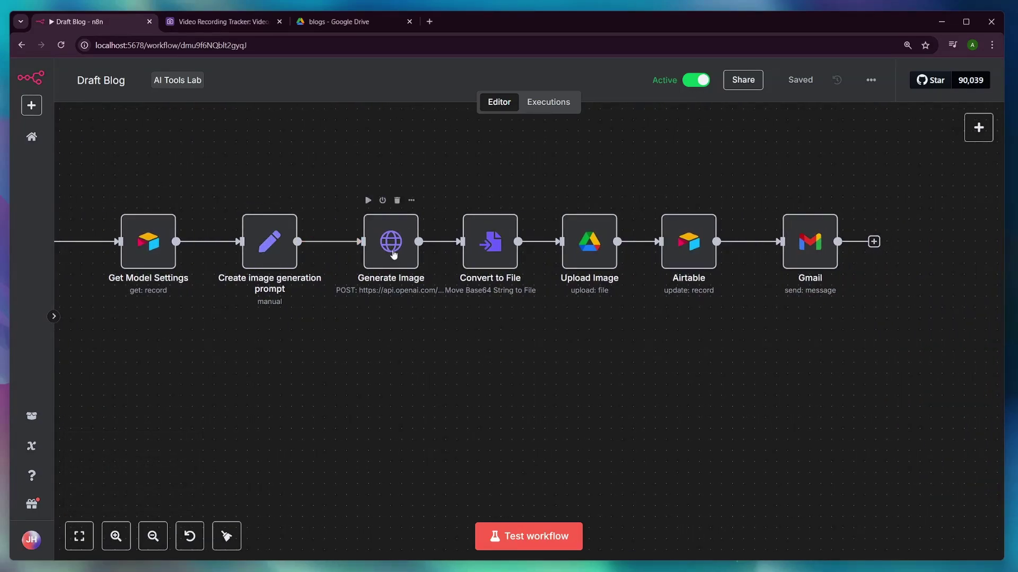
left_click_drag(567, 347, 425, 344)
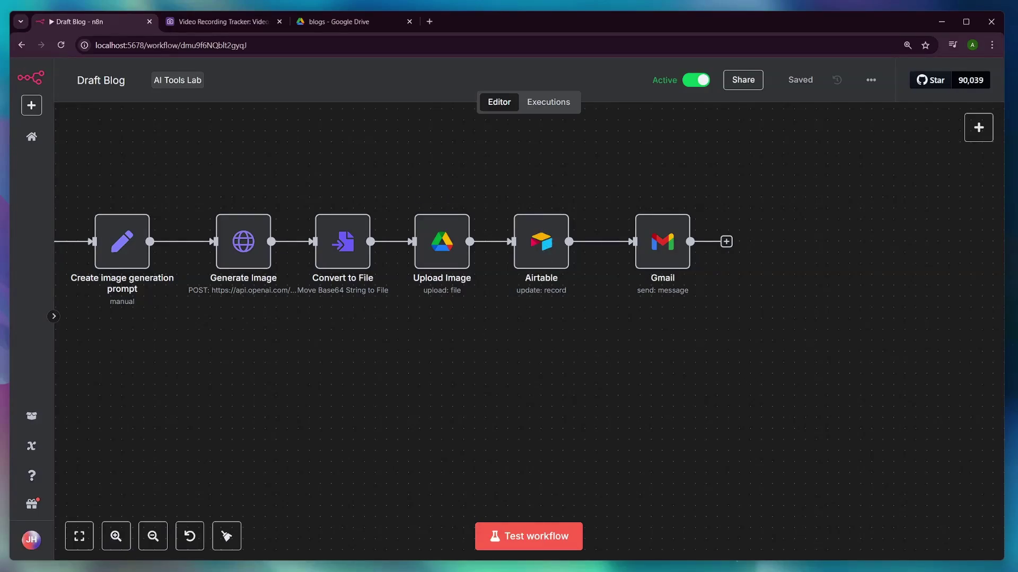
Step: Switch to the Video Recording Tracker in Airtable and examine the Blog Draft and Blog Hero Image columns for the latest episodes
left_click(222, 21)
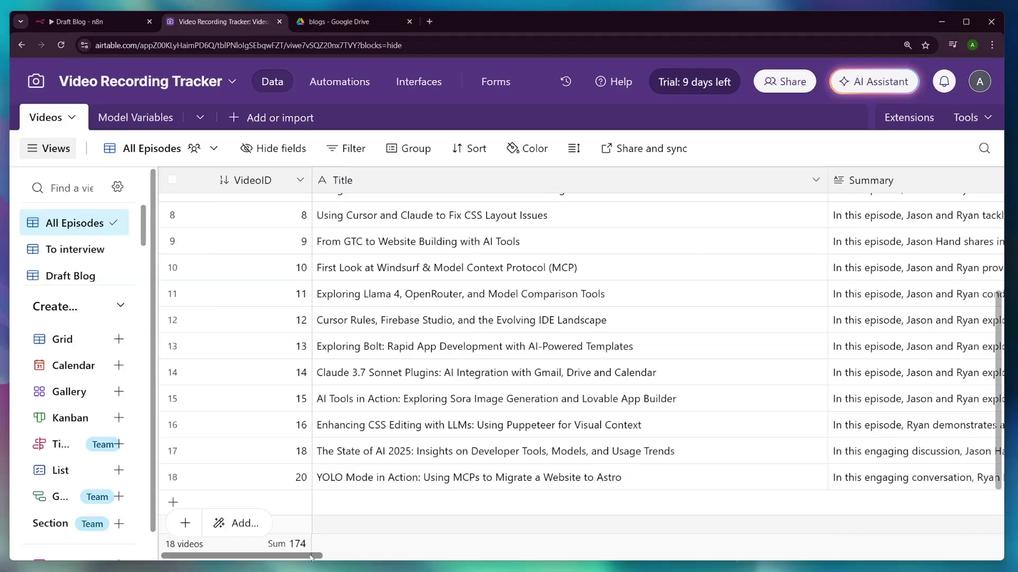
scroll(500, 549, "right", 5)
scroll(500, 549, "right", 5)
scroll(583, 551, "left", 3)
scroll(609, 554, "right", 5)
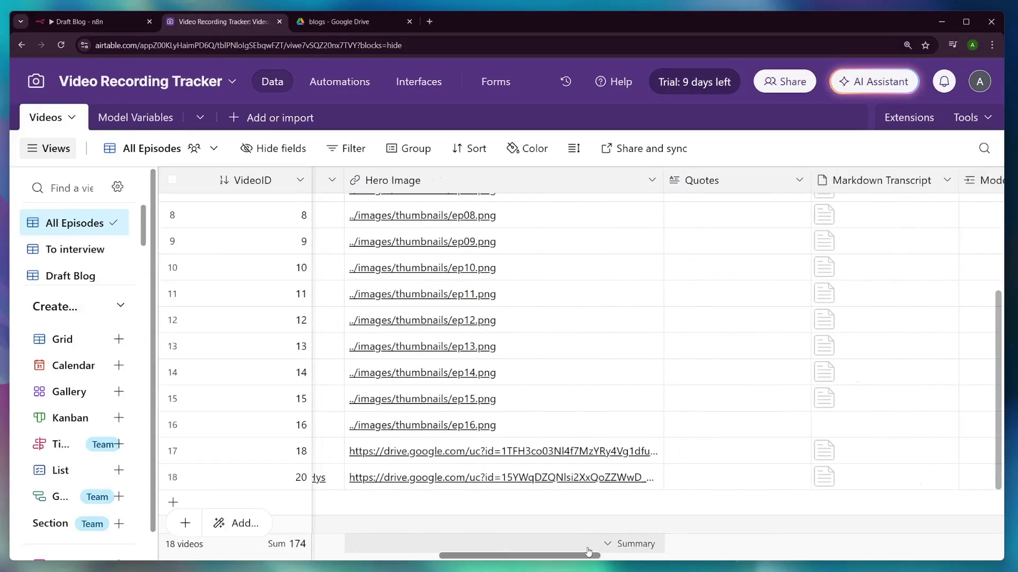
scroll(622, 557, "right", 5)
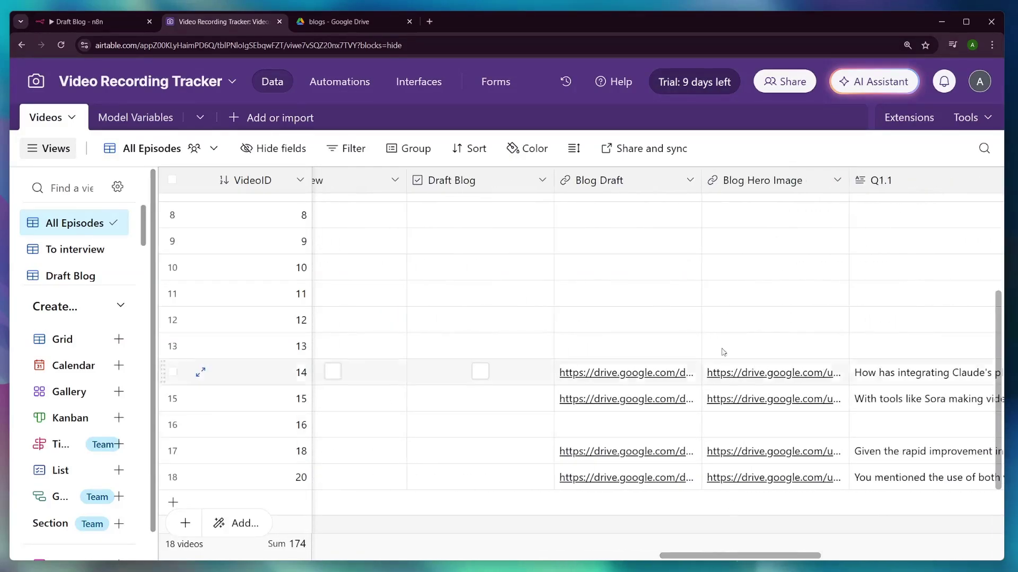
Step: Open the hero image of episode 18 from the Blog Hero Image column, view it and put the image viewer away
scroll(801, 555, "right", 5)
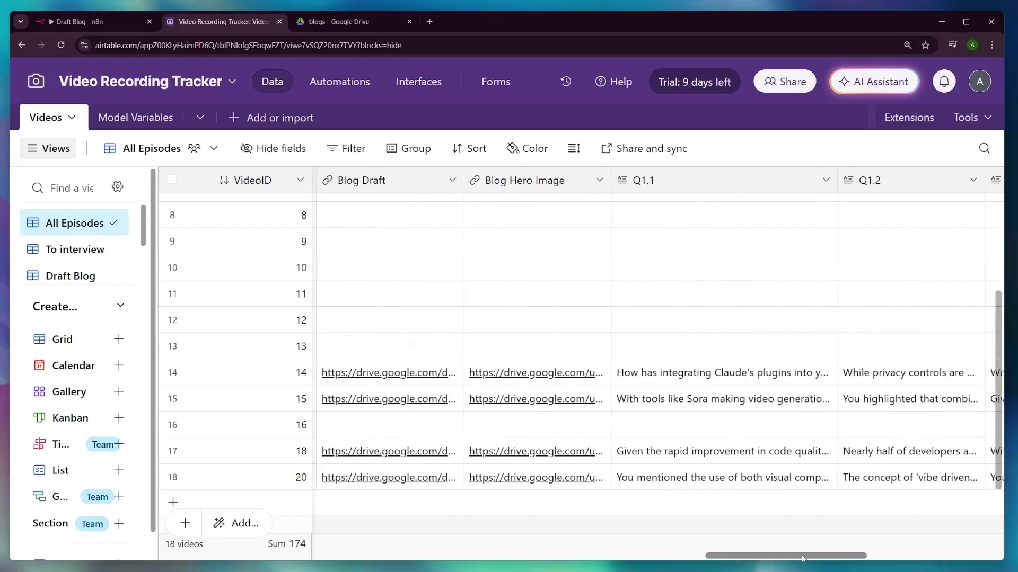
left_click(518, 375)
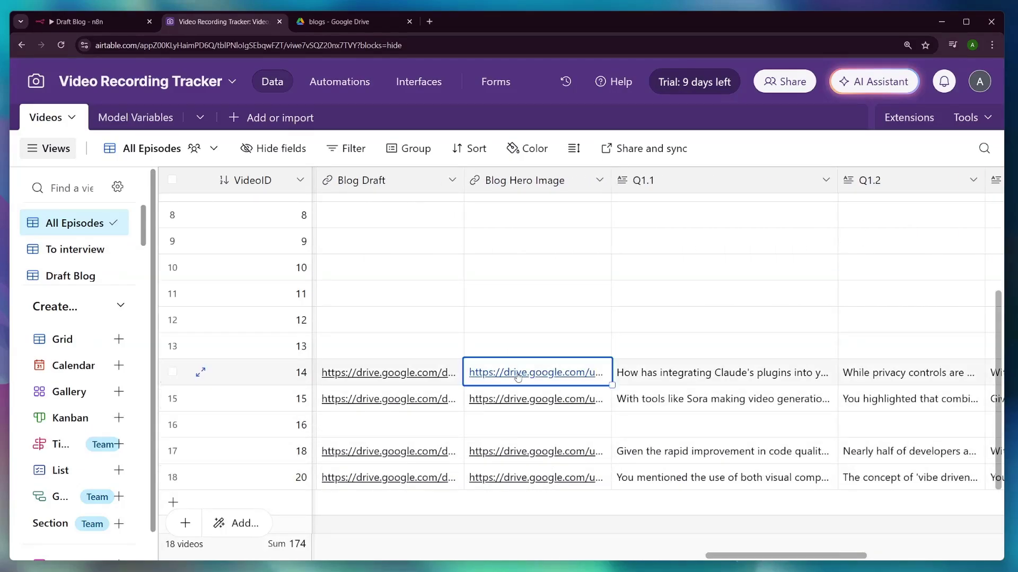
left_click(515, 454)
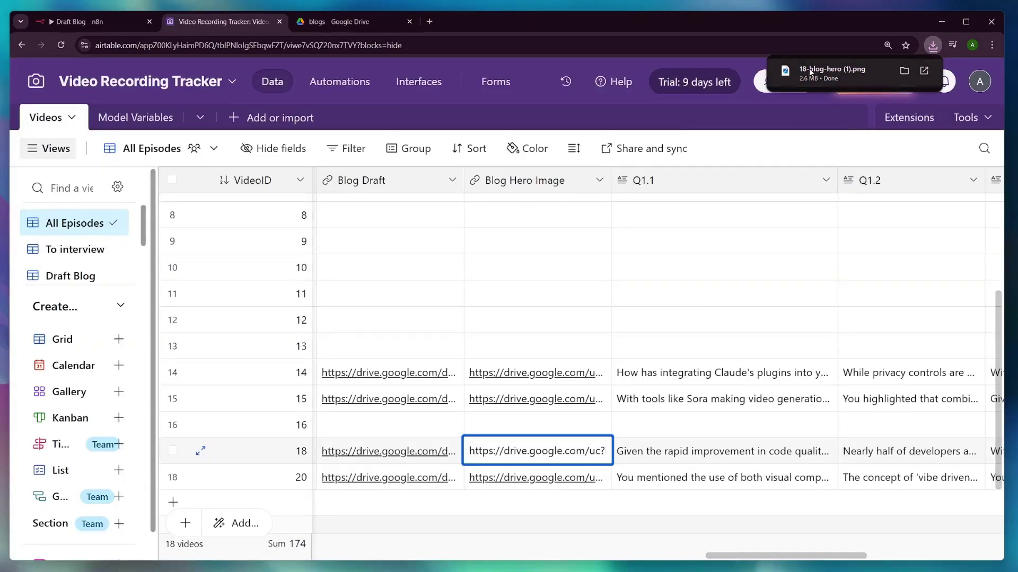
left_click(809, 73)
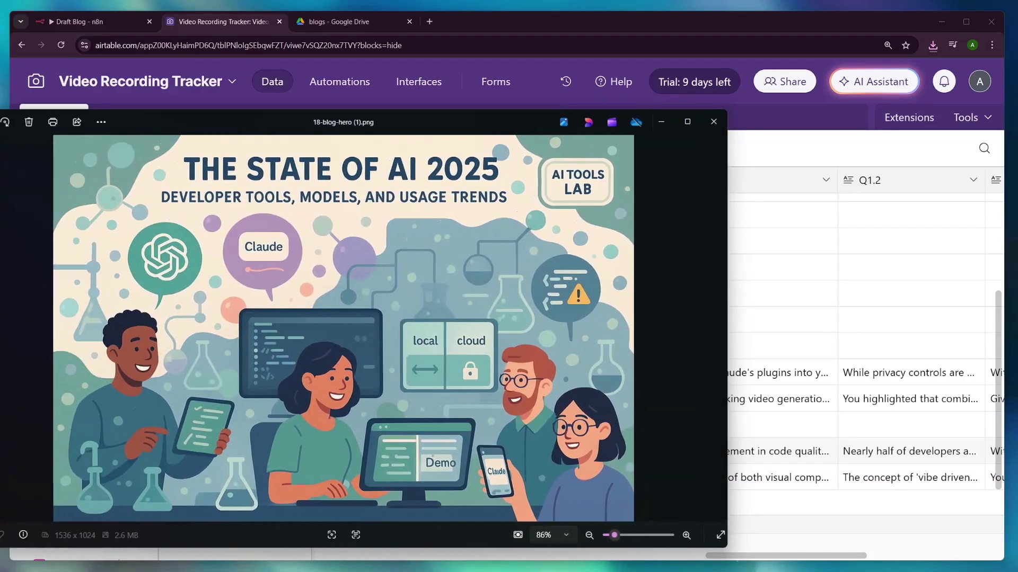
left_click_drag(2, 223, 22, 224)
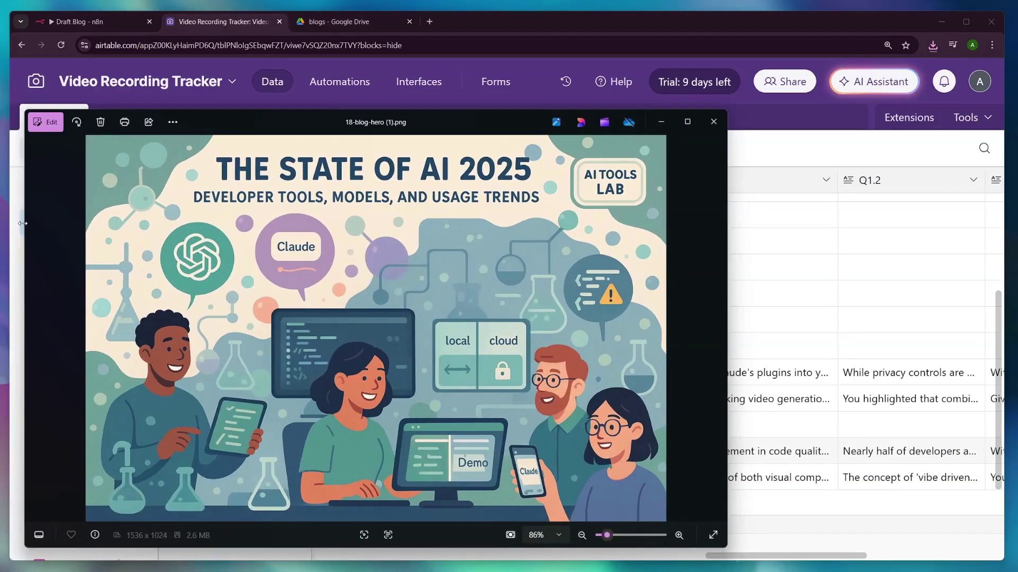
left_click_drag(266, 126, 333, 108)
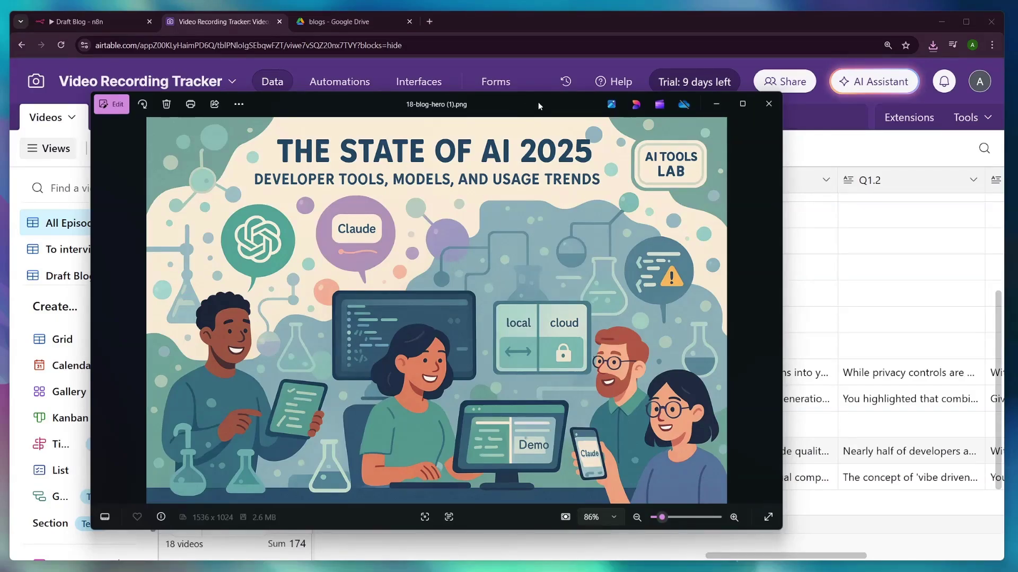
left_click_drag(539, 102, 0, 102)
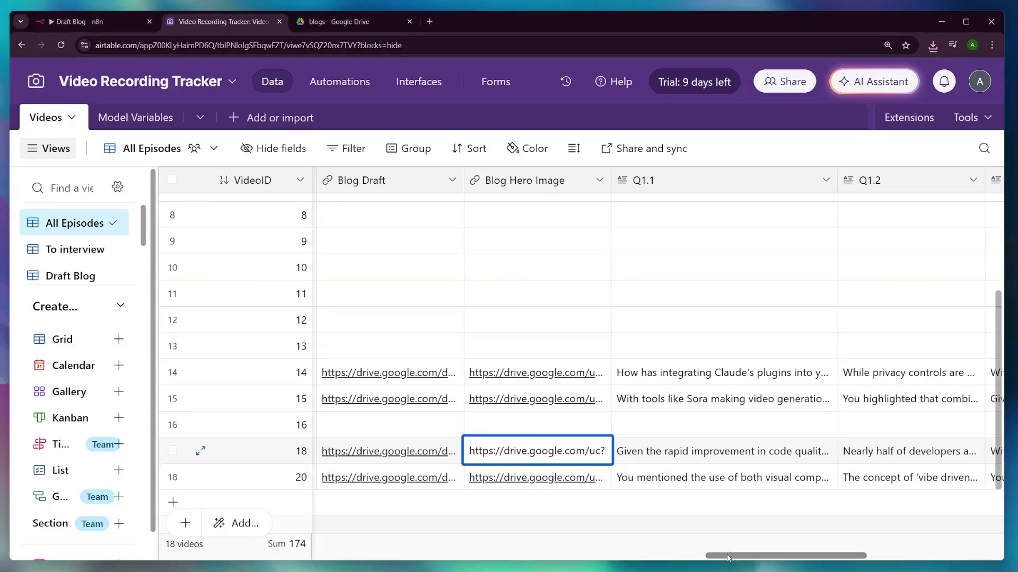
Step: Follow the Blog Draft link of episode 18, look over the blogs folder in Google Drive and close the duplicate browser tab
left_click_drag(729, 555, 696, 556)
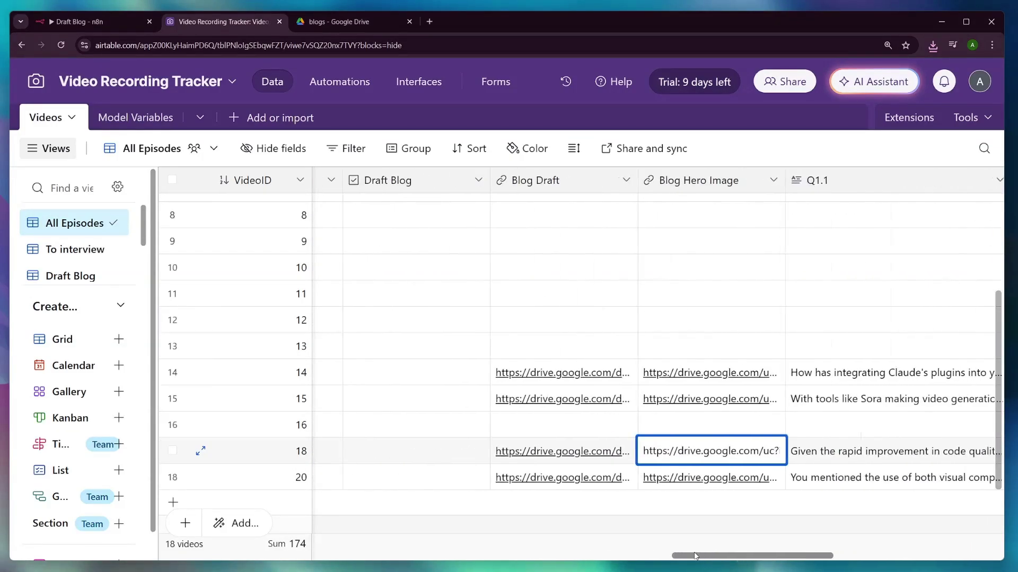
left_click(566, 456)
left_click(565, 453)
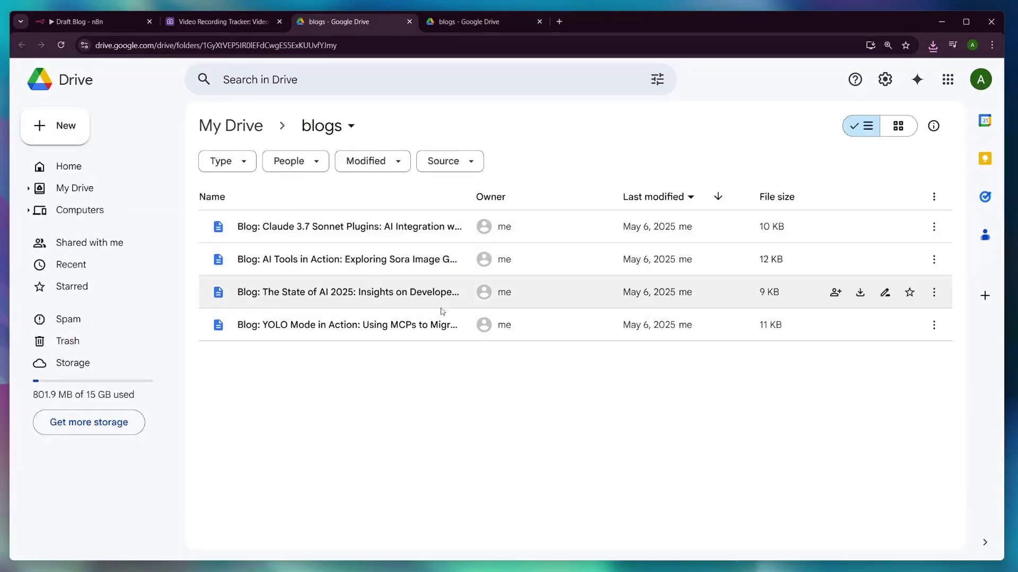
middle_click(323, 28)
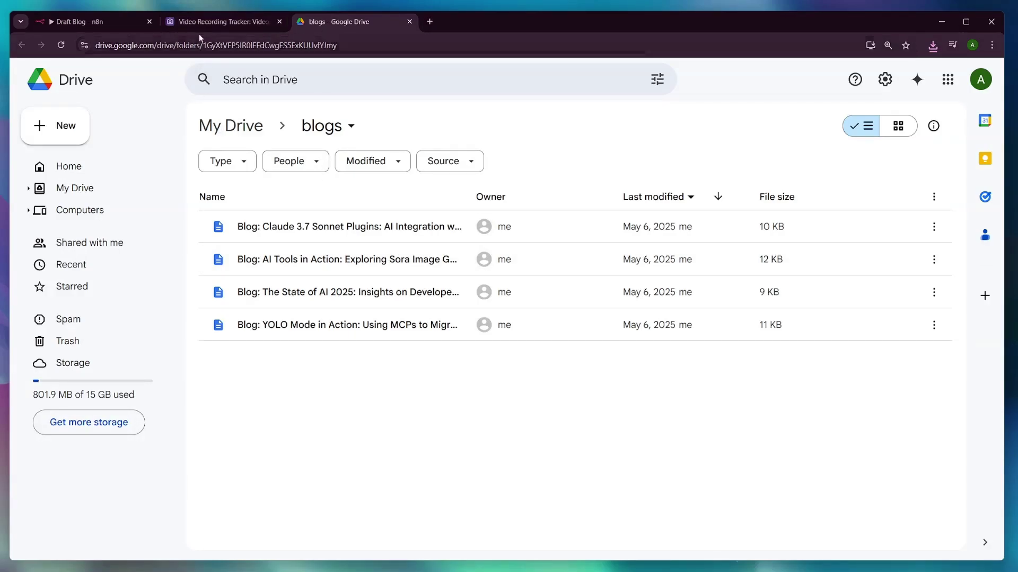
Step: Switch to n8n, look back over the Draft Blog workflow from image generation to the blog drafting nodes, and return to the overview
left_click(113, 20)
scroll(633, 399, "left", 10)
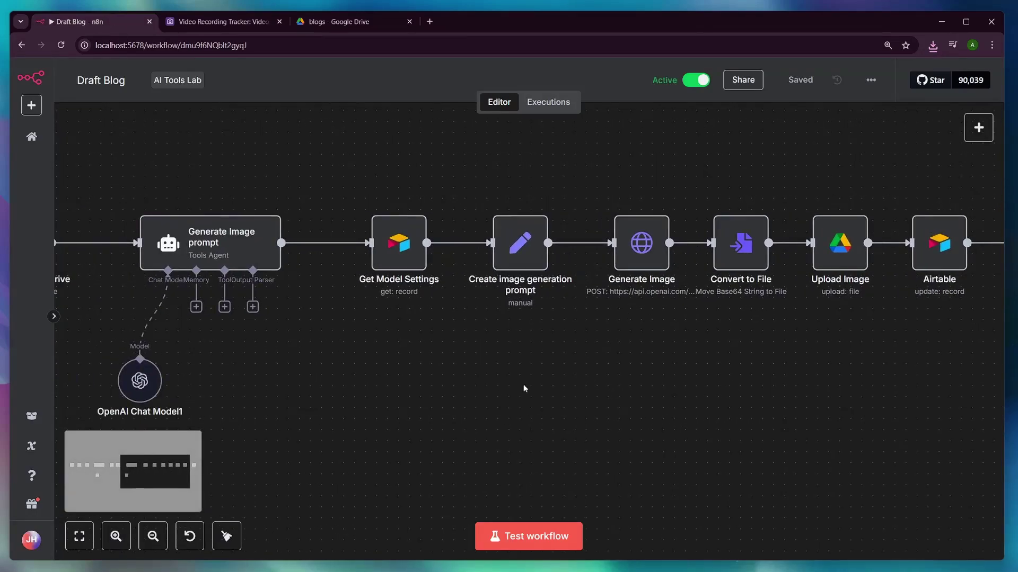
scroll(638, 386, "left", 8)
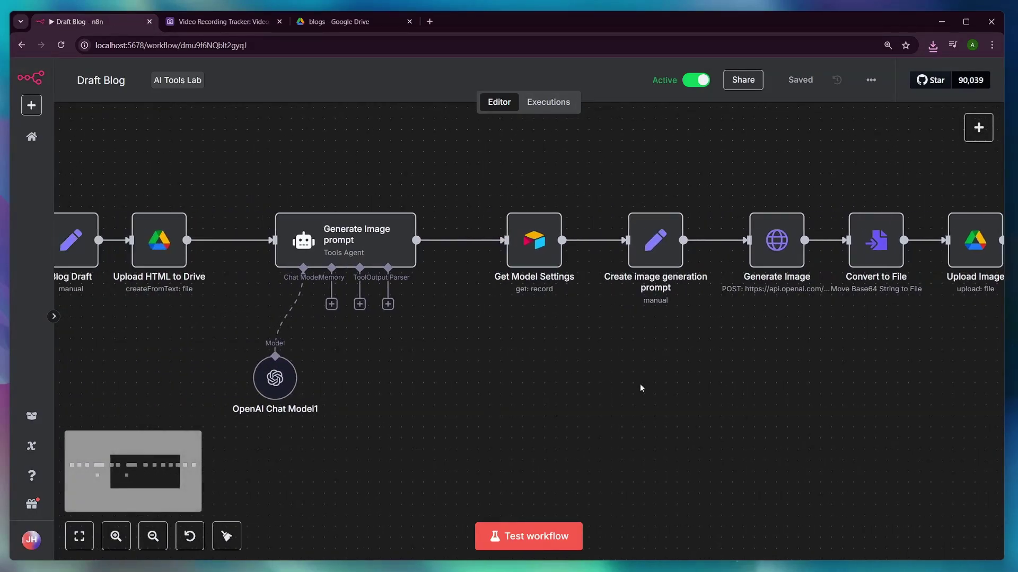
scroll(645, 391, "left", 6)
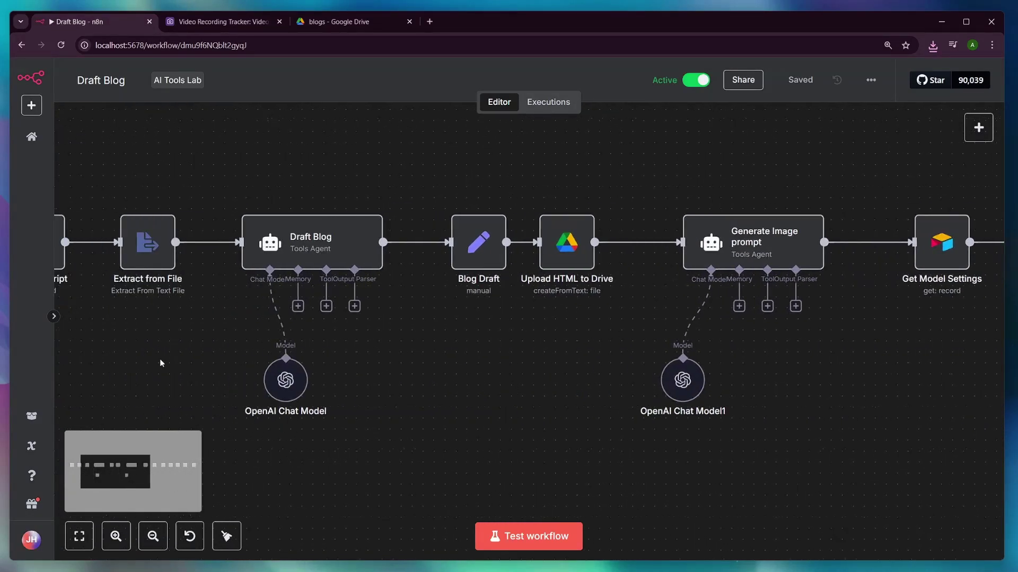
scroll(161, 363, "left", 7)
left_click(40, 149)
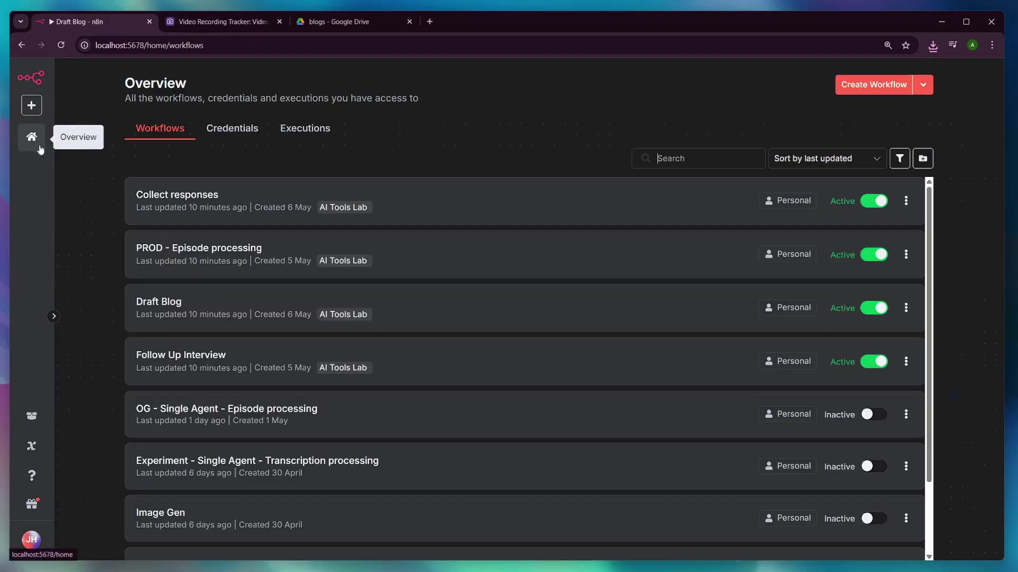
Step: Switch to the Video Recording Tracker in Airtable, enter the owner's e-mail for episode 13 and check its Interview box
left_click(335, 32)
left_click(226, 27)
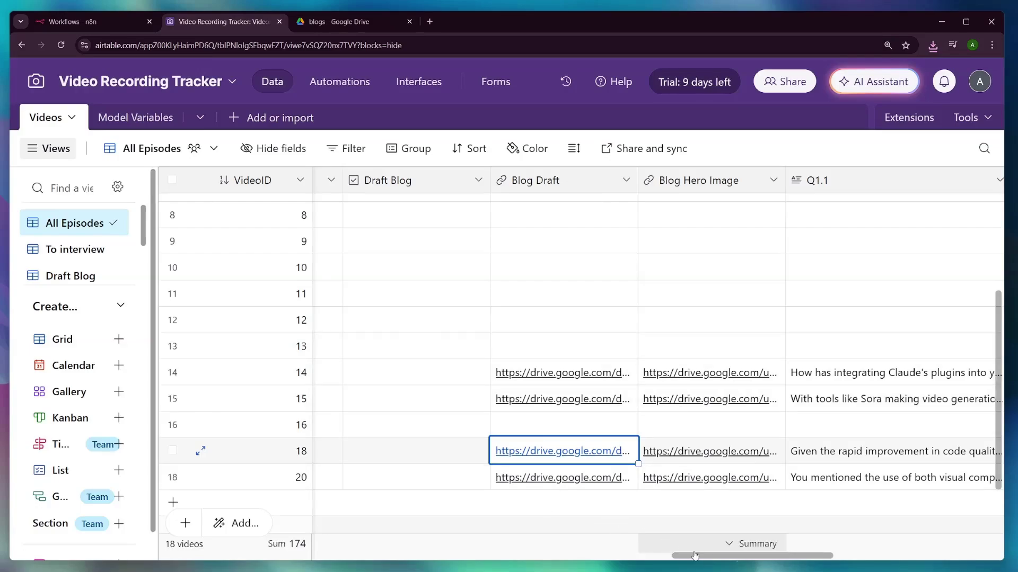
left_click_drag(695, 555, 571, 566)
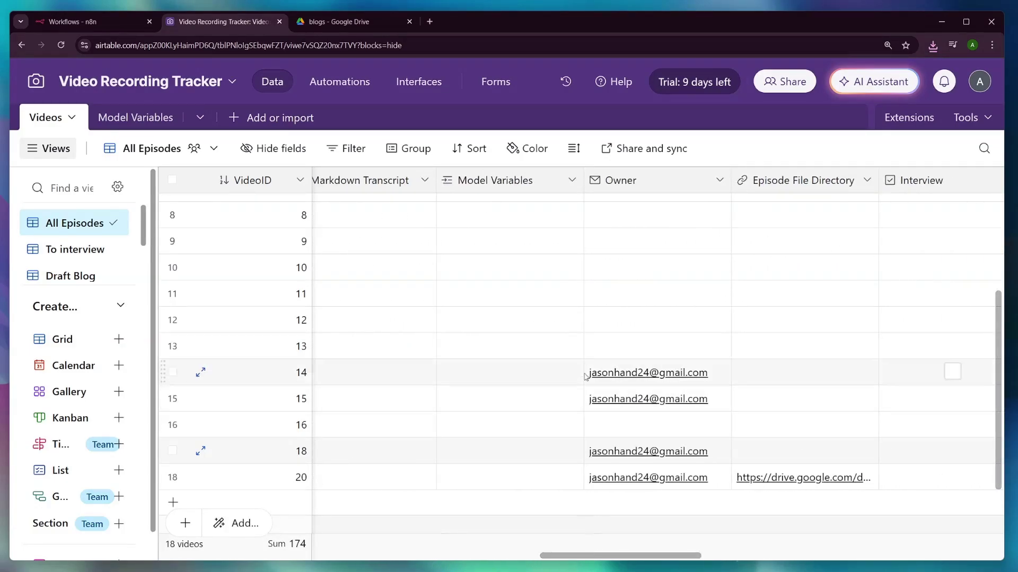
left_click(616, 347)
scroll(617, 350, "left", 5)
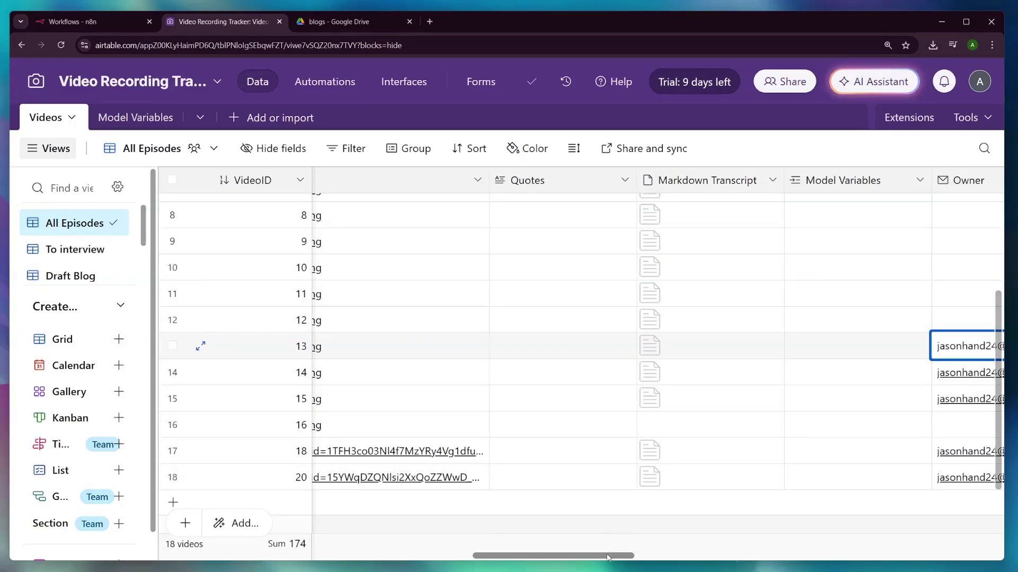
left_click_drag(608, 558, 724, 557)
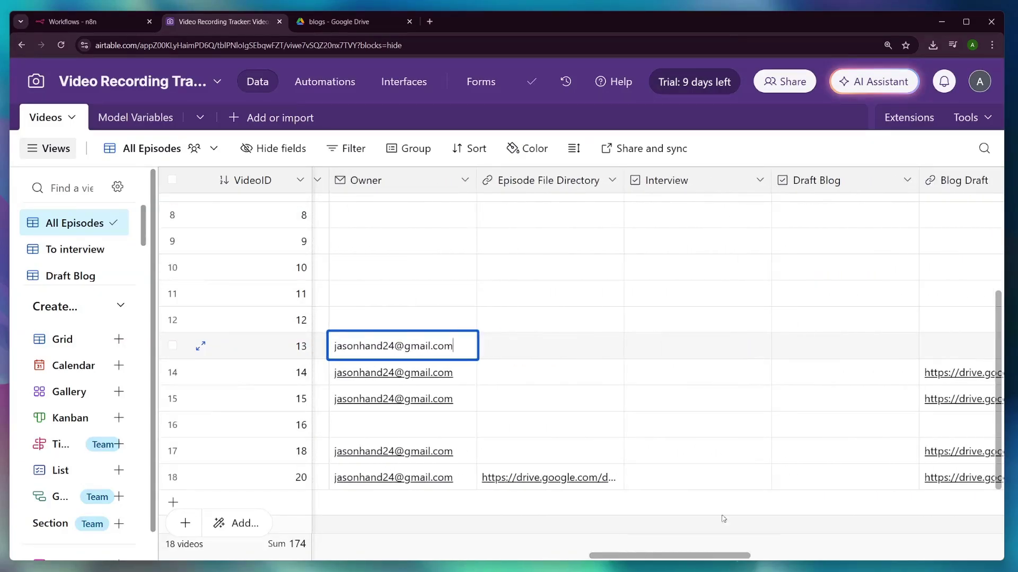
left_click(697, 350)
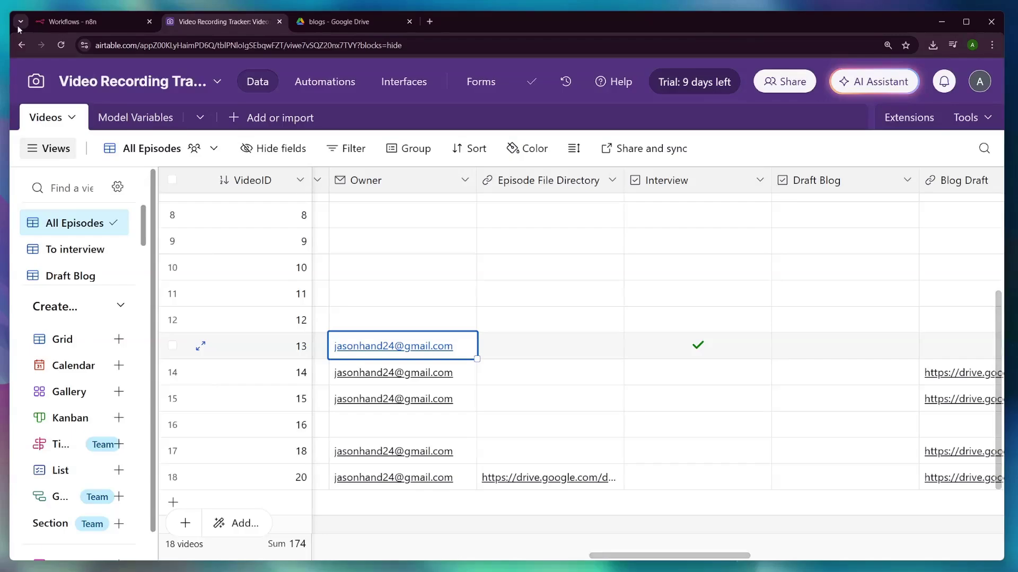
Step: Switch to n8n, open the Follow Up Interview workflow and run a test of it
left_click(82, 21)
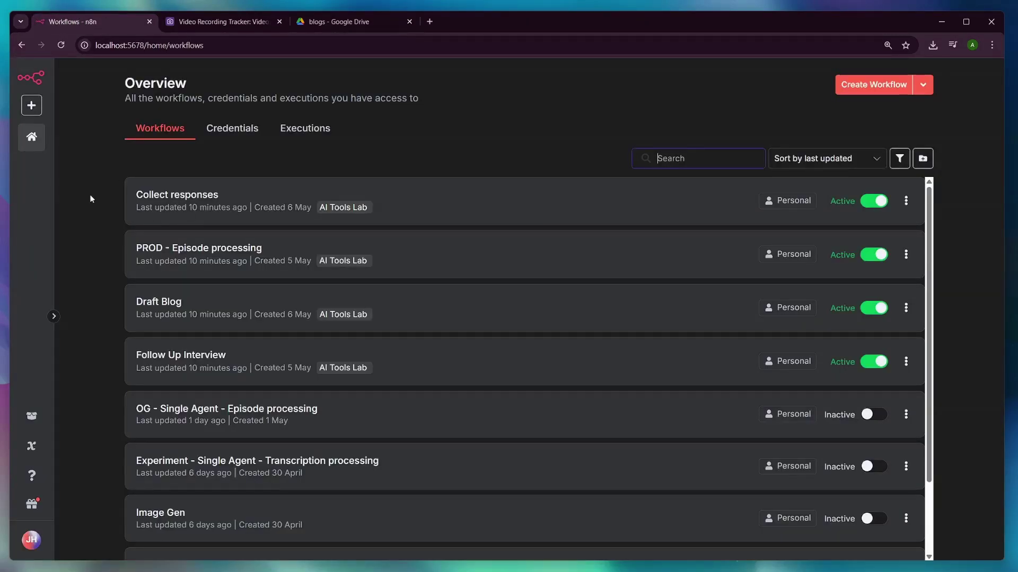
left_click(192, 356)
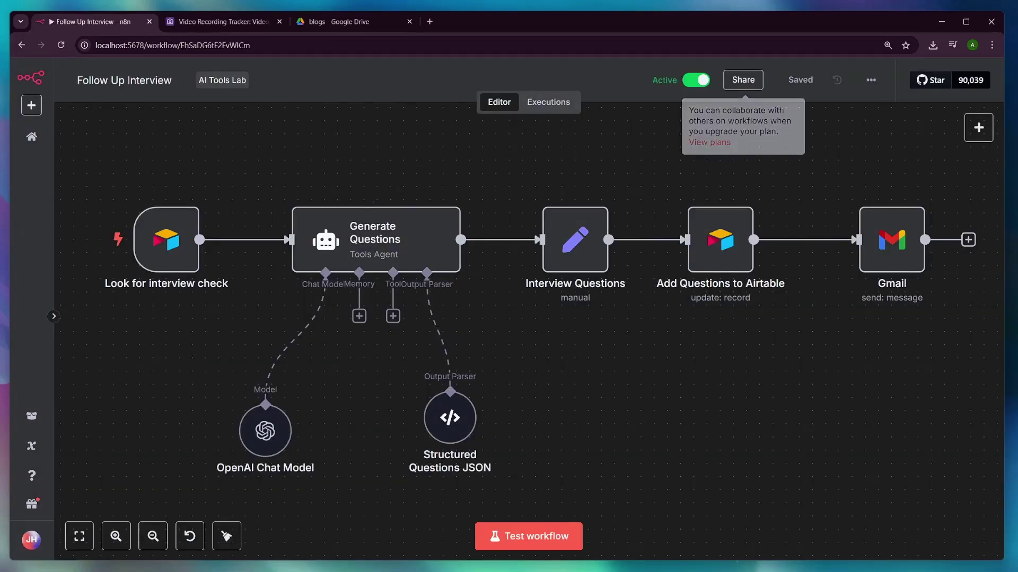
mouse_move(169, 243)
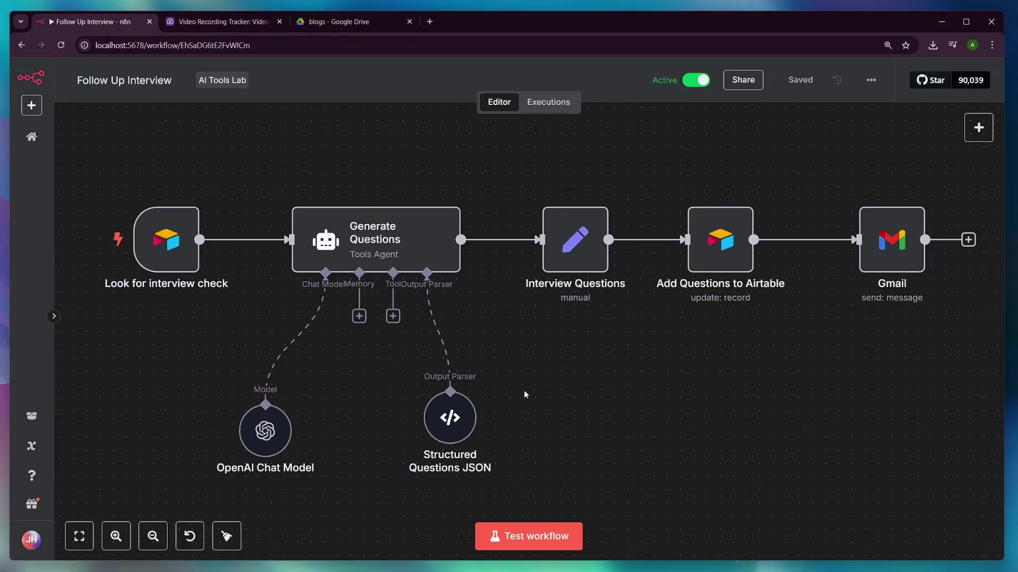
left_click(517, 538)
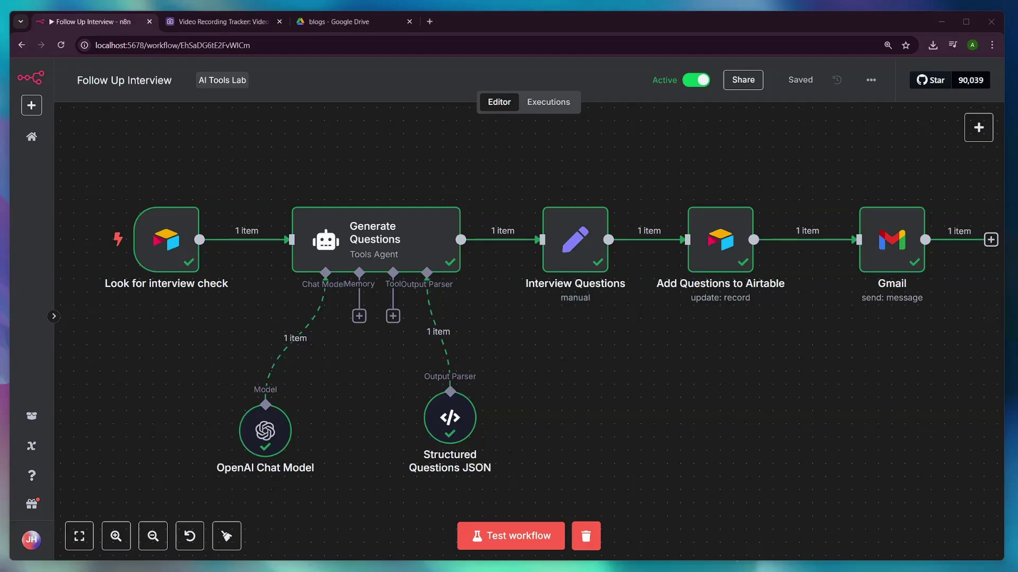
Step: Switch to Gmail to read the Exploring Bolt follow-up questions, enlarging the message text and the window
key("alt+Tab")
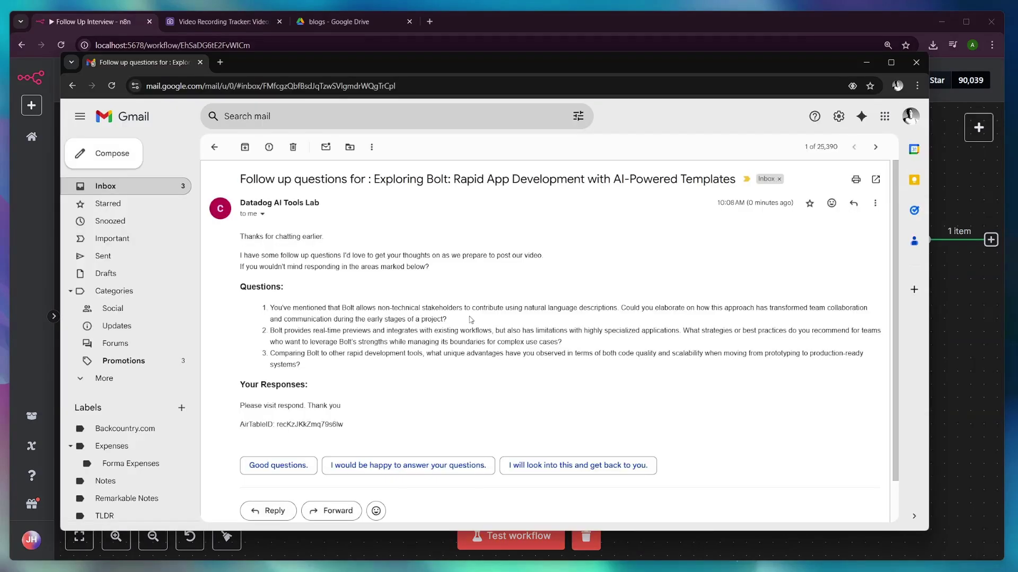
key("ctrl+plus")
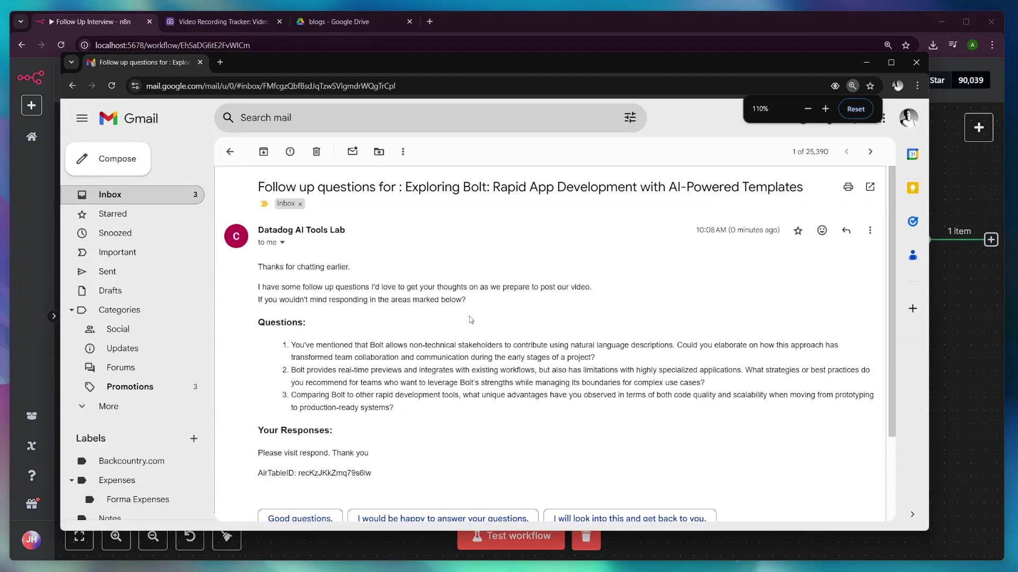
key("ctrl+plus")
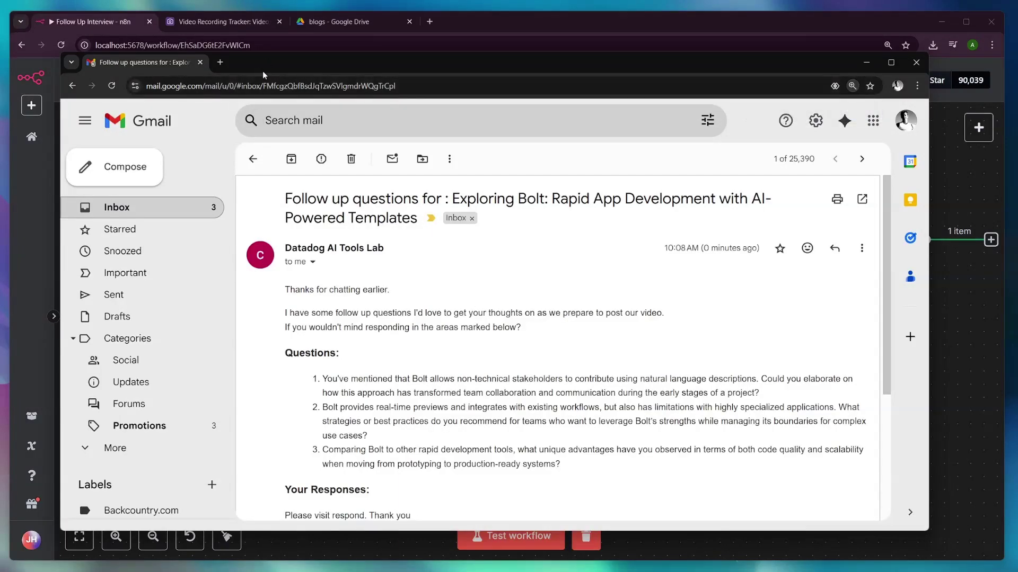
left_click_drag(477, 62, 445, 33)
left_click_drag(896, 505, 999, 546)
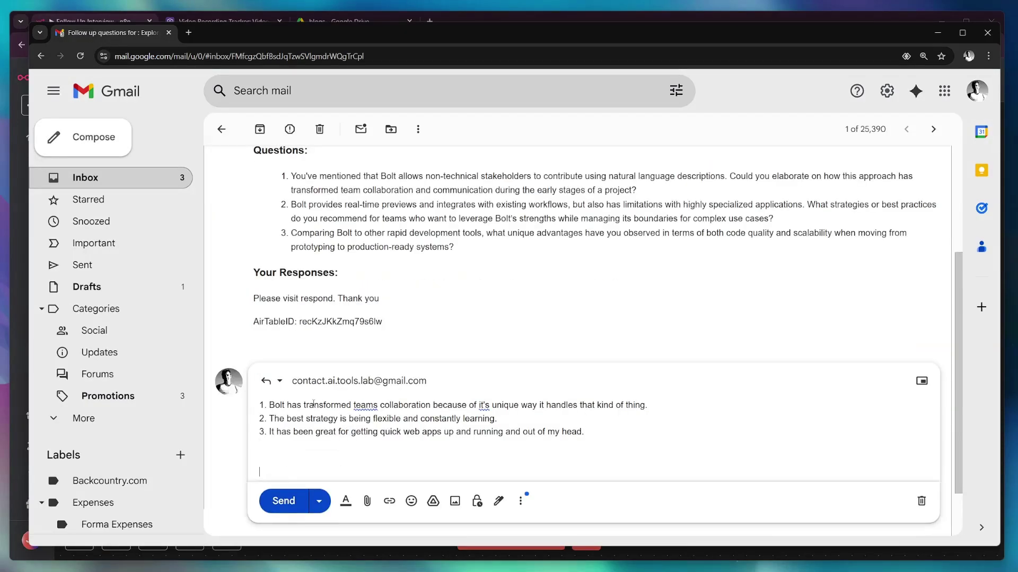
Step: Finish the reply to the interview questions with "Thanks. It's been great." and the sender's first name, and send it
type("t's been great.")
key("Return")
type("Jason")
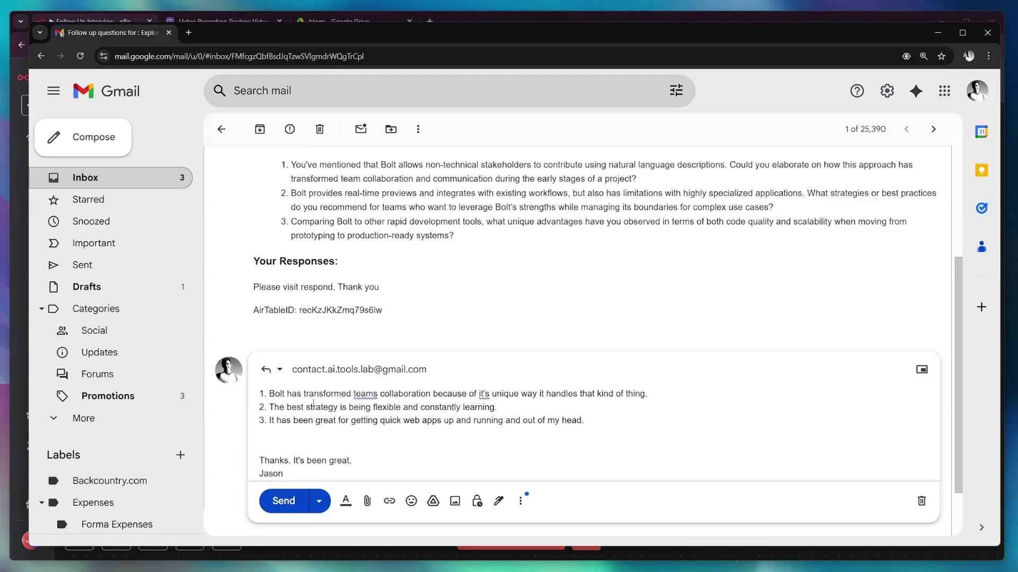
key("ctrl+Return")
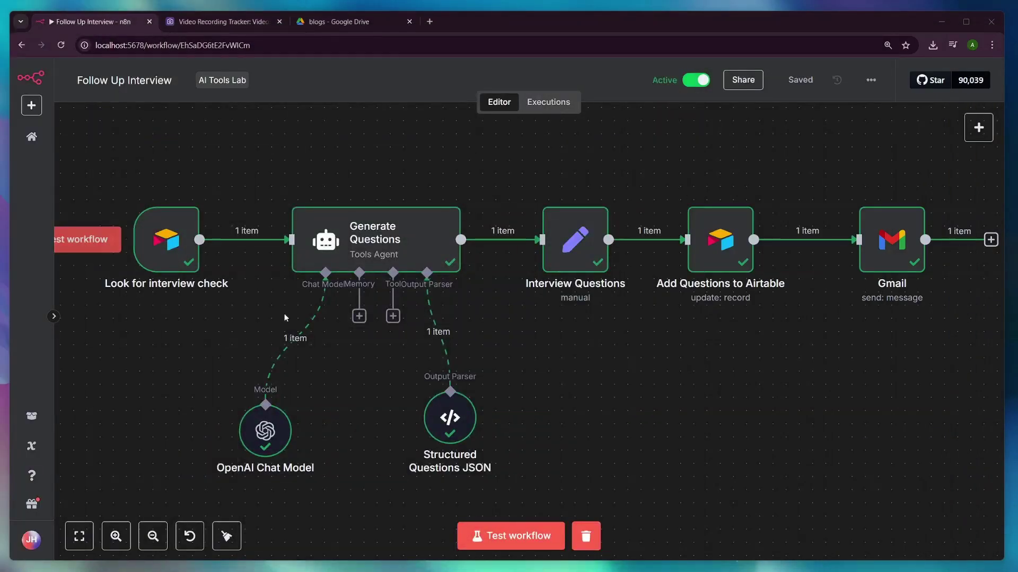
Step: Open the Collect responses workflow from the n8n overview and run a test of it
left_click(32, 142)
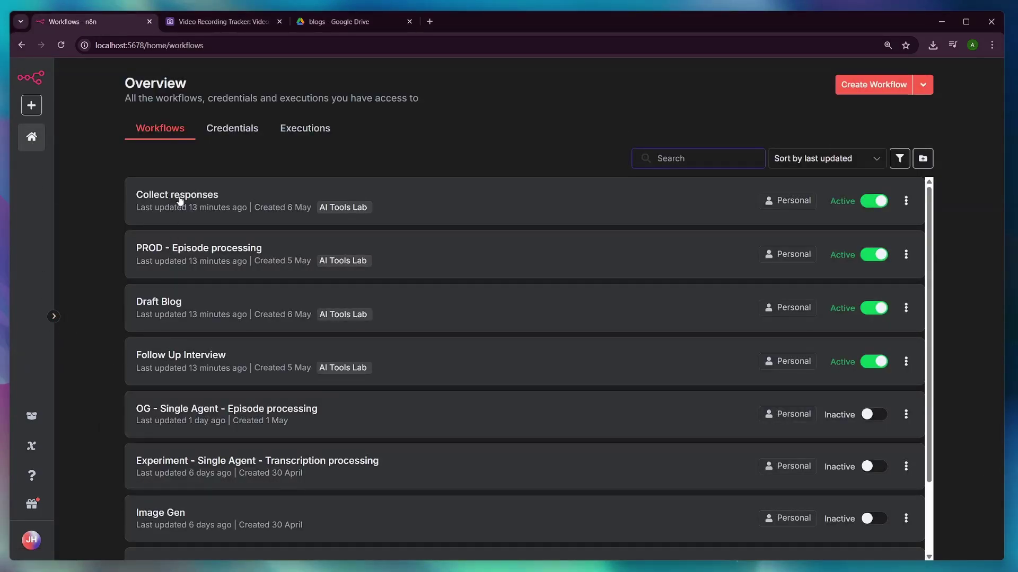
left_click(401, 205)
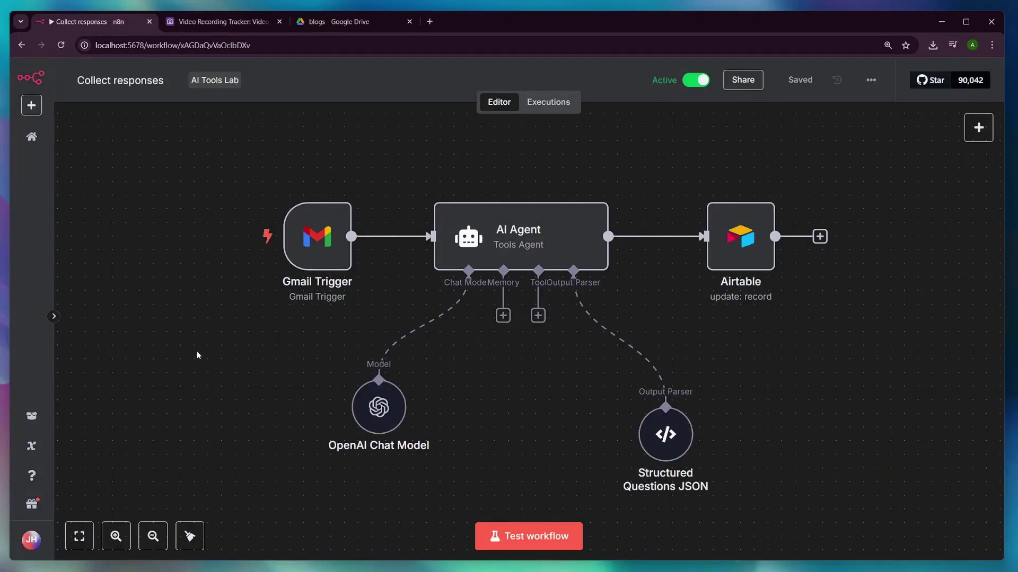
left_click(511, 537)
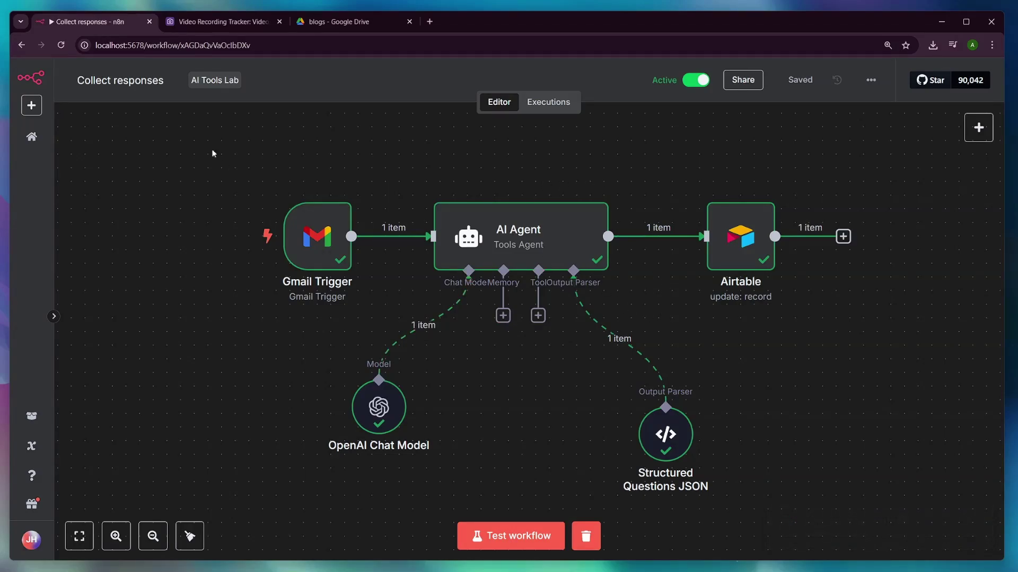
Step: Switch to Airtable, expand the record of episode 13 and examine its interview question and answer fields from Q1.1 onward
left_click(211, 22)
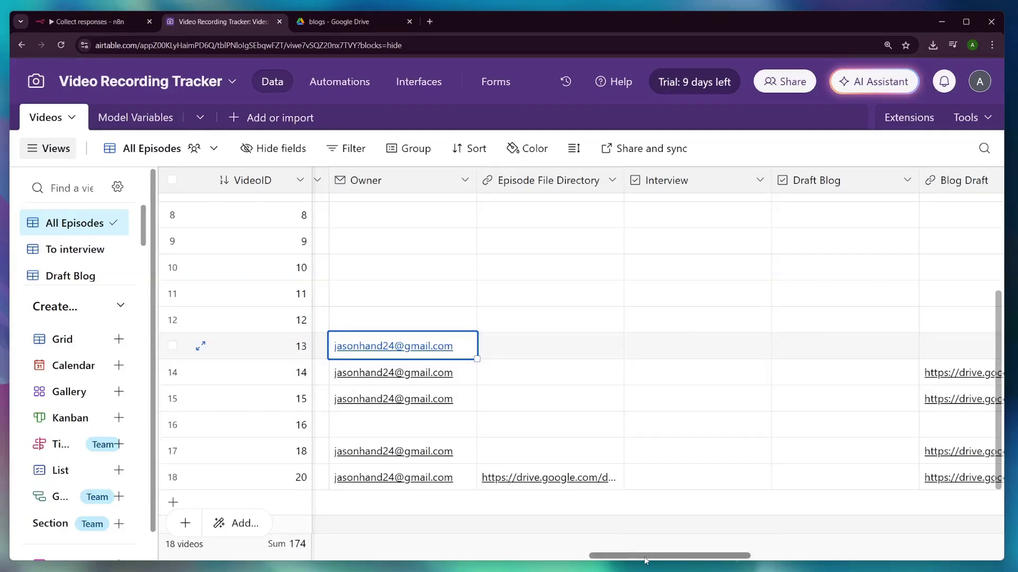
left_click_drag(645, 556, 801, 546)
key("space")
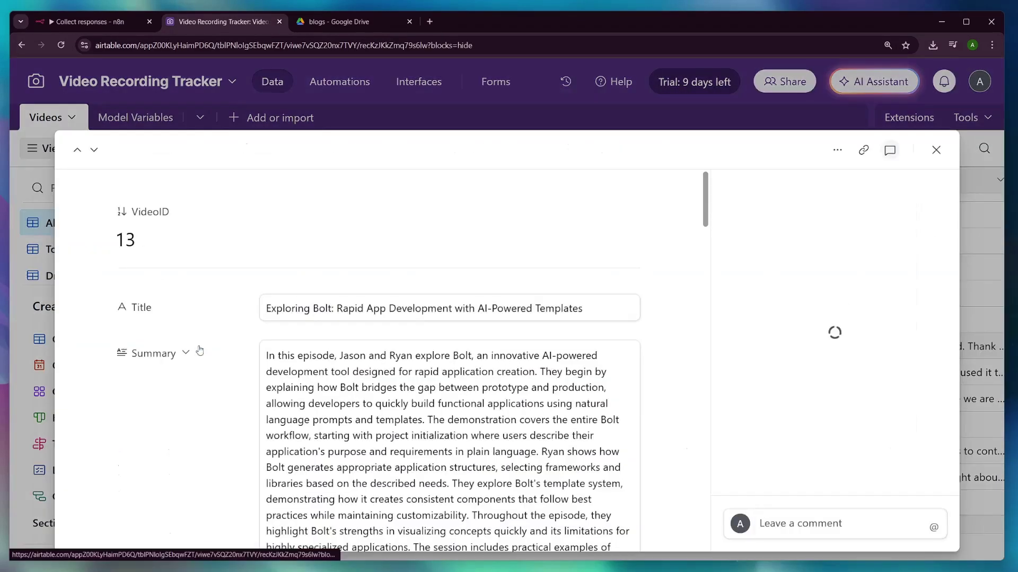
left_click_drag(702, 261, 669, 482)
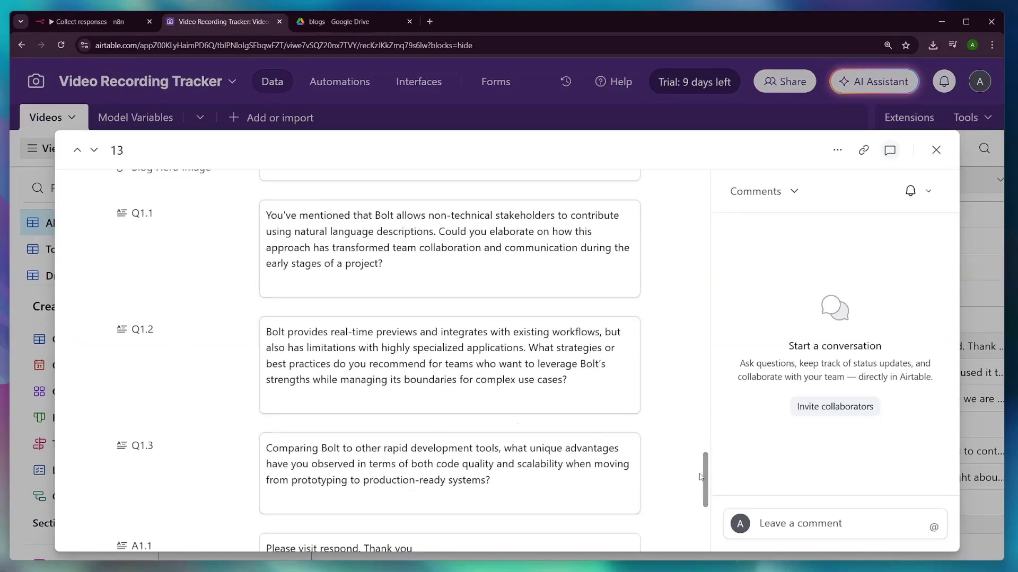
Step: Read answers A1.1 to A1.3 in the record of episode 13, close it and return the grid to the Summary column
left_click_drag(701, 477, 695, 527)
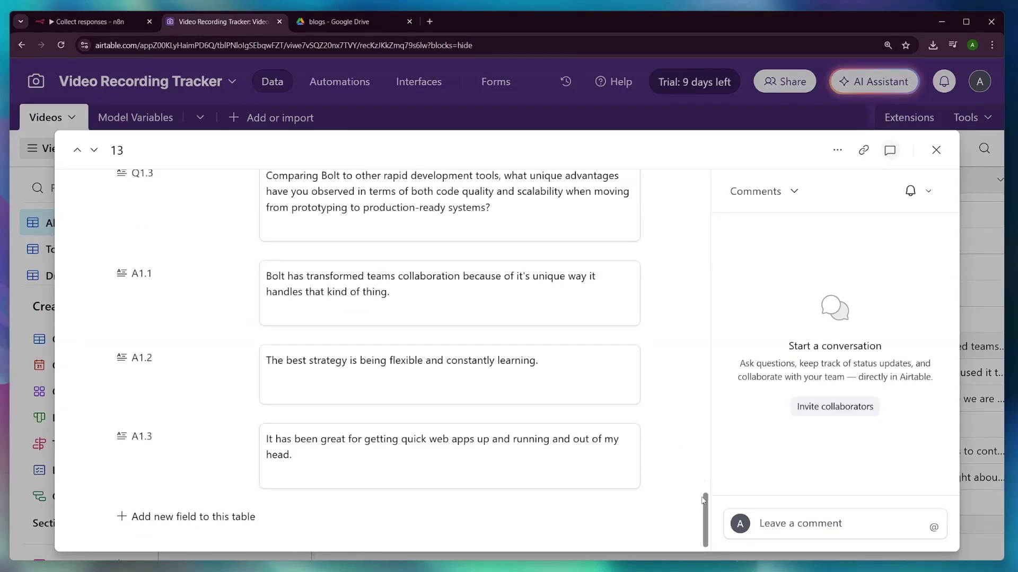
left_click_drag(705, 506, 688, 245)
key("Escape")
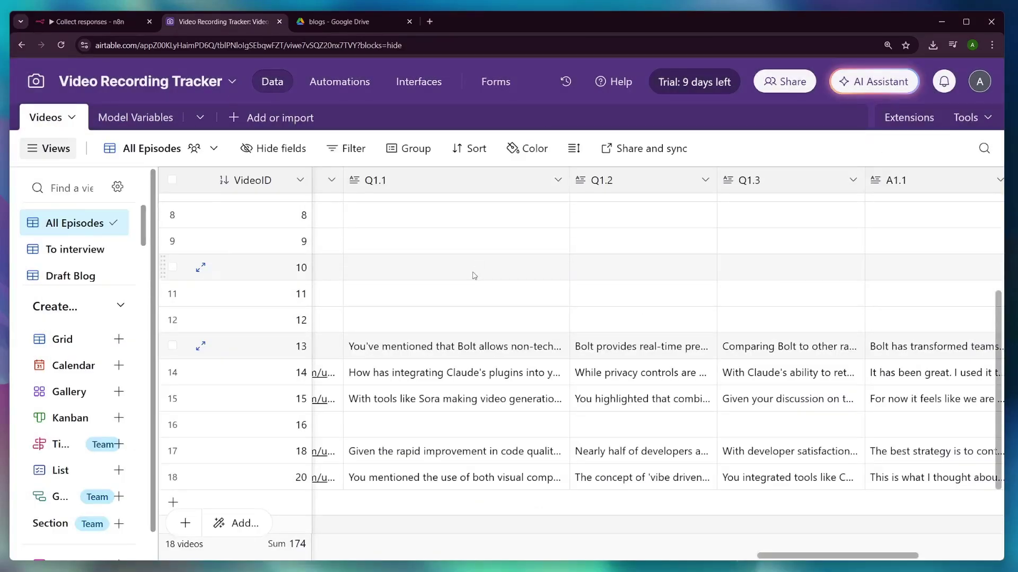
left_click_drag(837, 556, 302, 556)
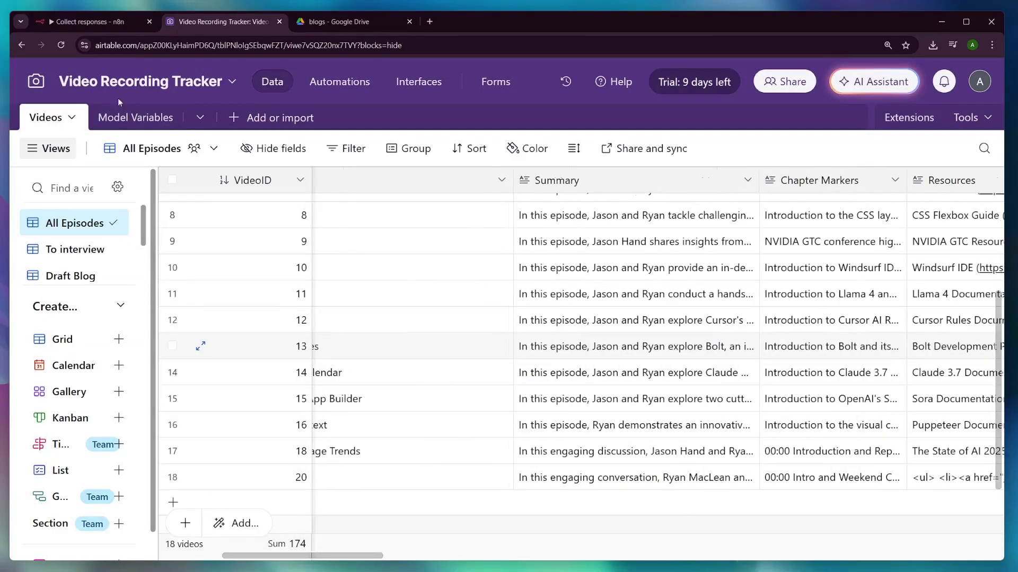
Step: Switch to n8n and open the Draft Blog workflow from the workflow overview
left_click(110, 23)
left_click(31, 137)
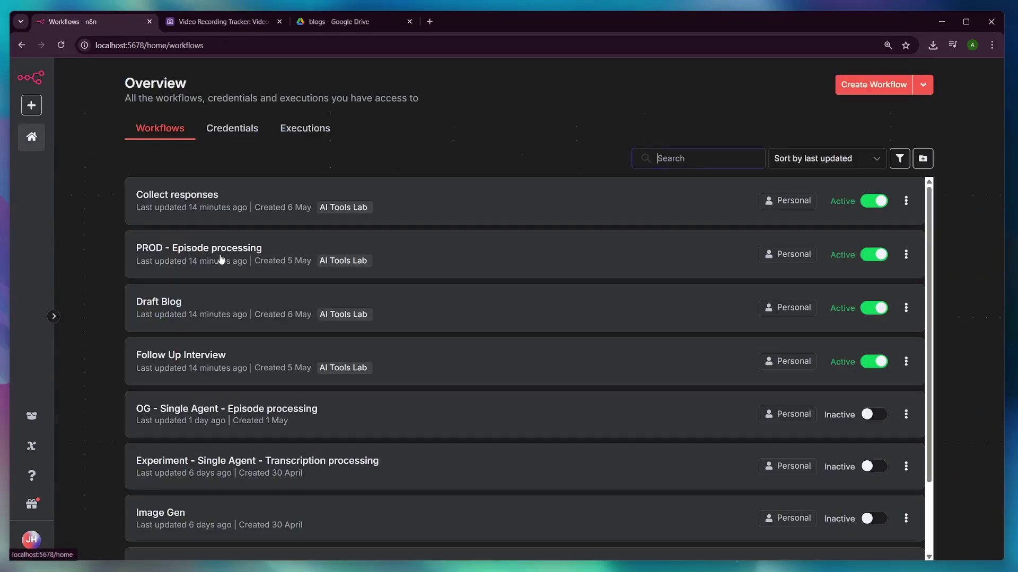
left_click(185, 302)
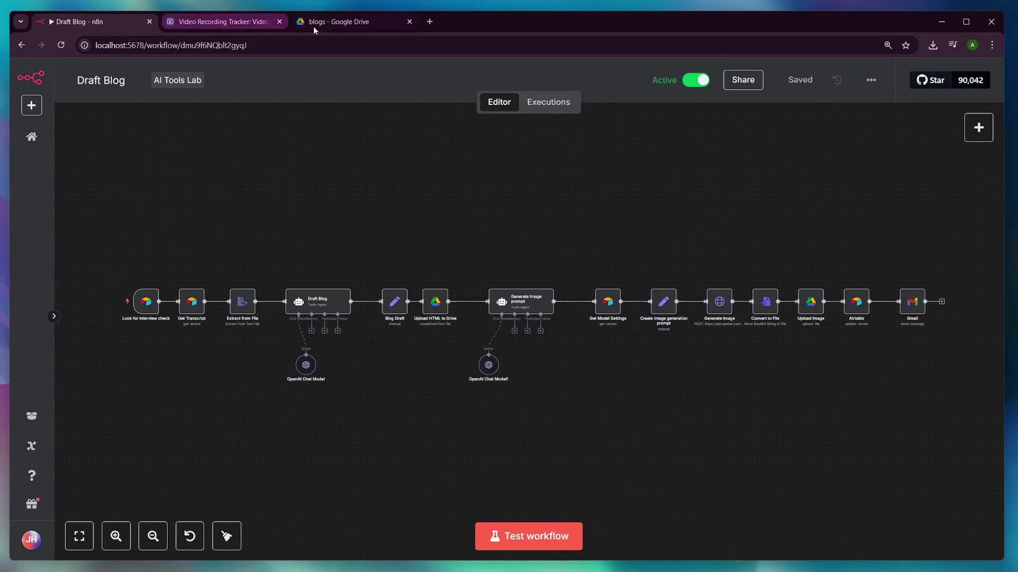
Step: Switch to Airtable and tick the Draft Blog checkbox for episode 13 in the All Episodes view
left_click(241, 23)
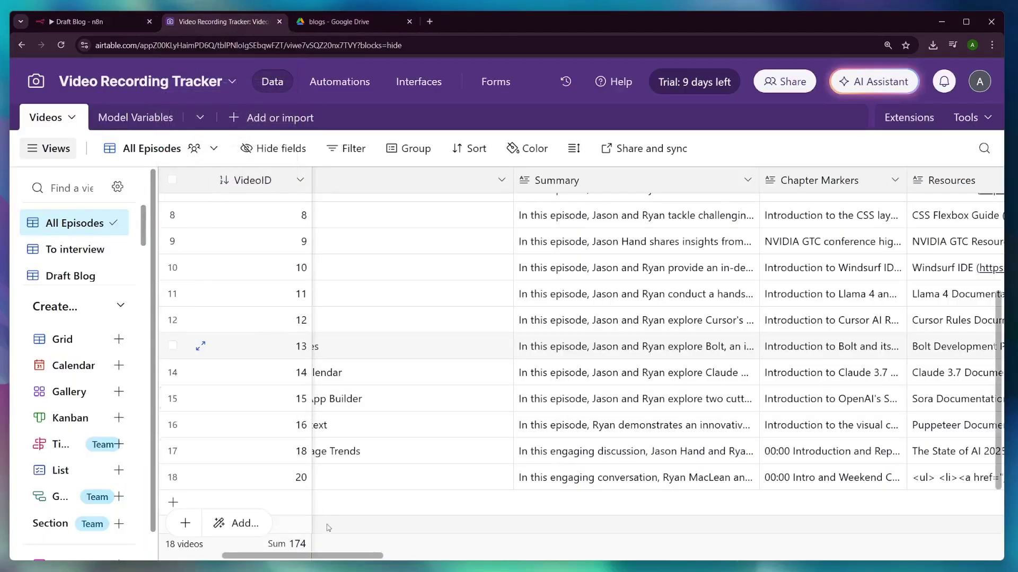
left_click_drag(324, 557, 700, 561)
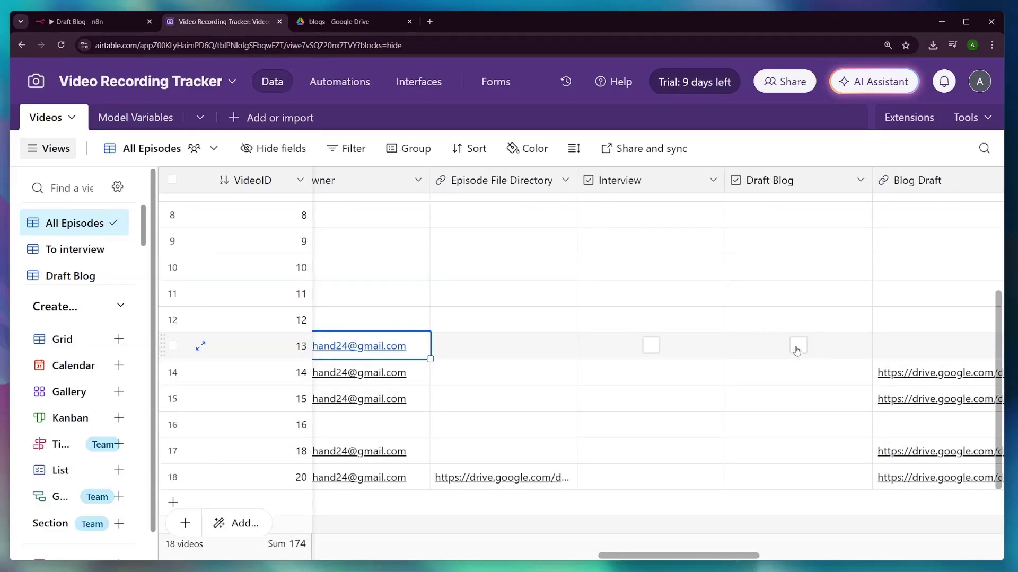
left_click(797, 345)
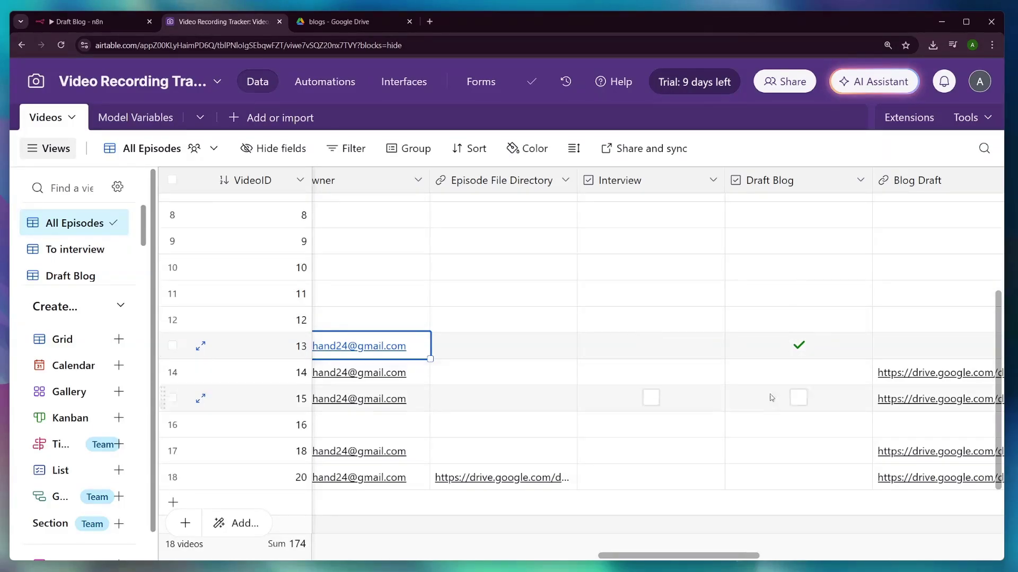
Step: Return to the Draft Blog workflow in n8n and run a test of it
left_click(113, 23)
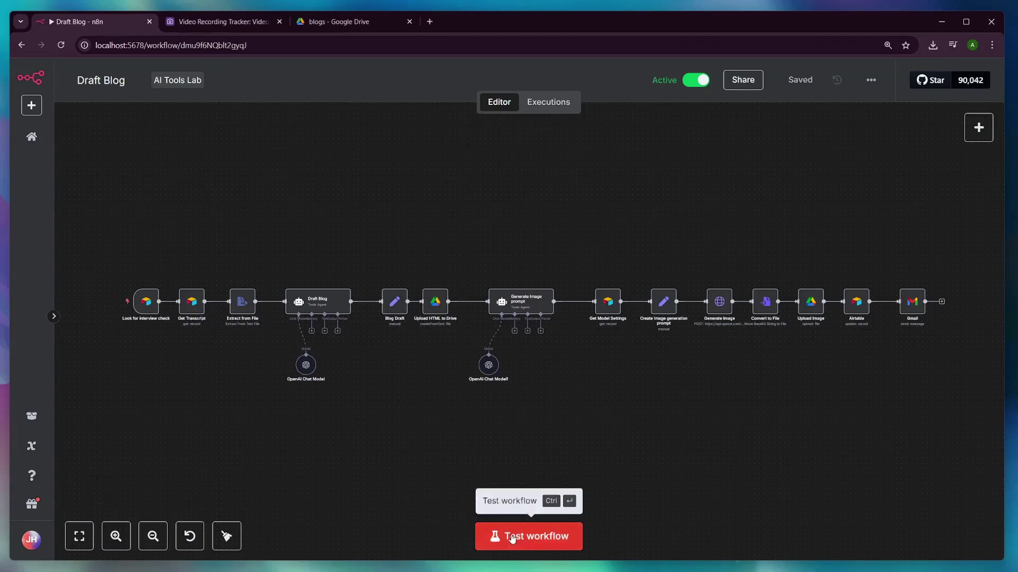
scroll(182, 345, "up", 5)
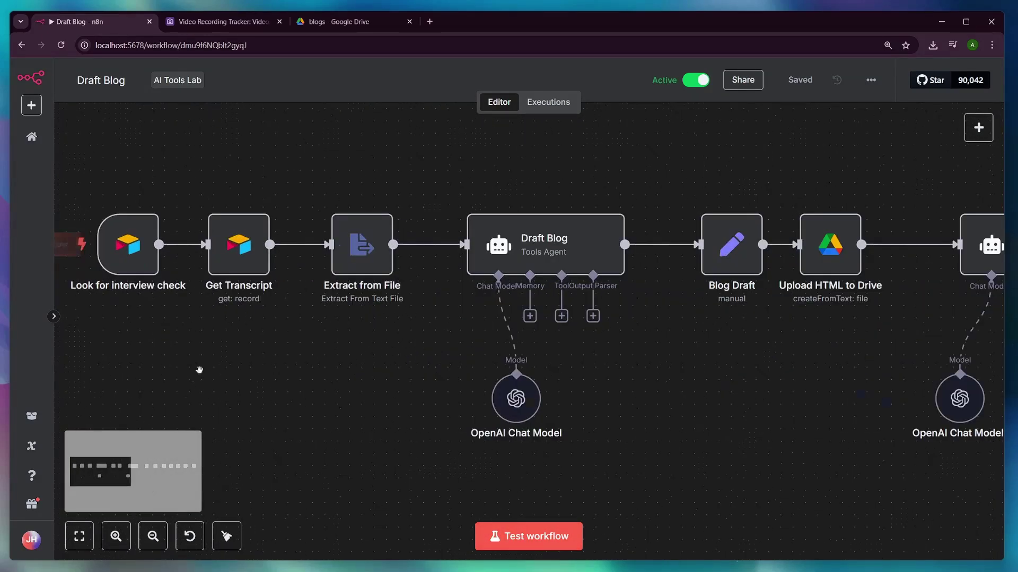
left_click_drag(315, 394, 385, 423)
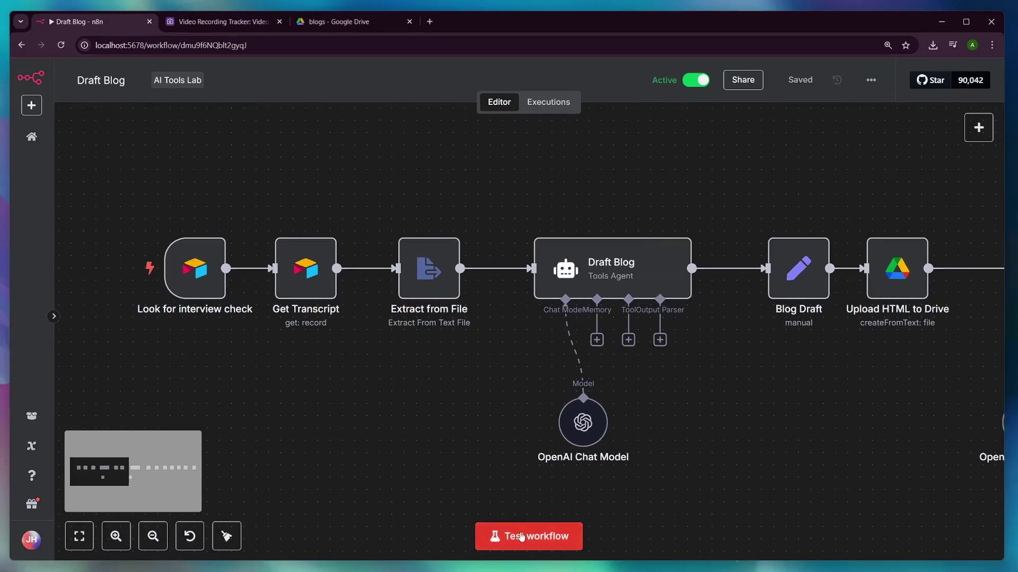
left_click(524, 536)
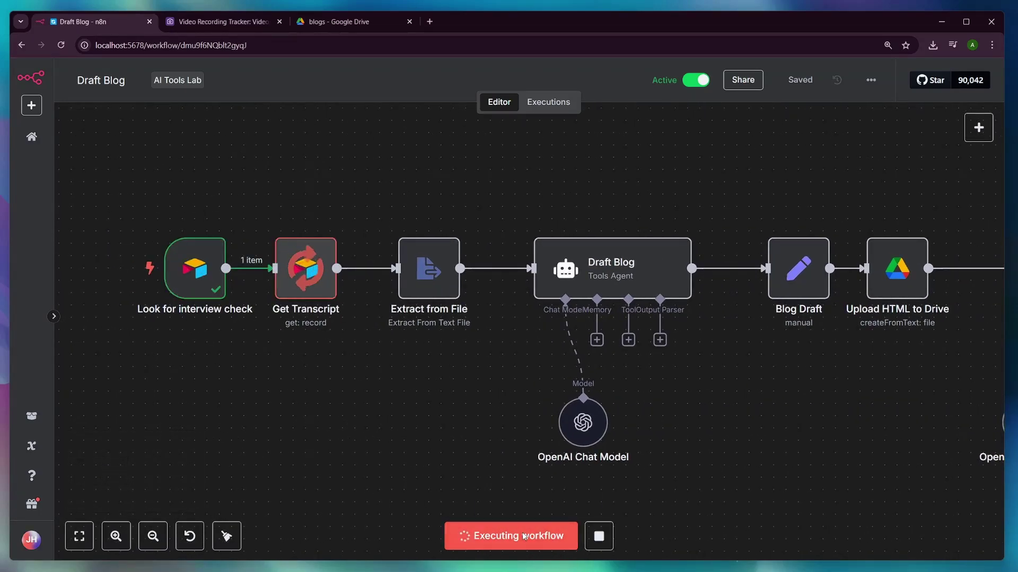
Step: Check the blogs folder in Google Drive and follow the running Draft Blog workflow along its nodes up to the Gmail node
left_click(344, 22)
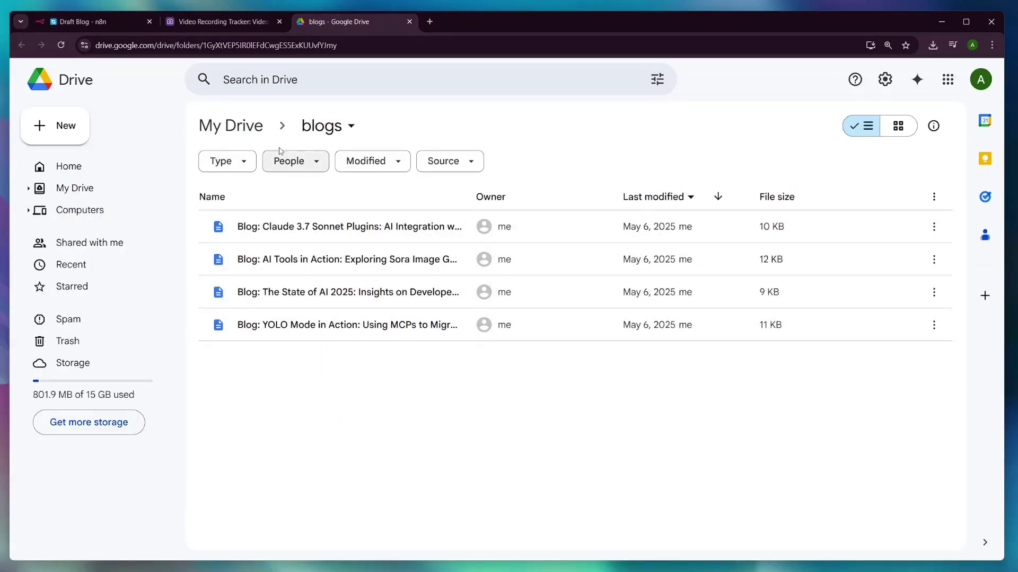
left_click(96, 20)
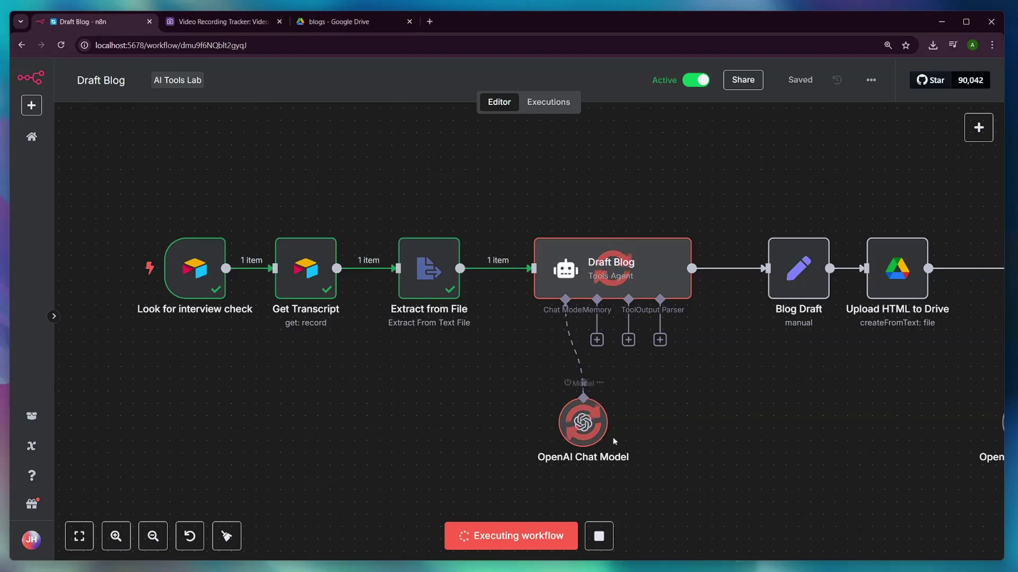
mouse_move(626, 464)
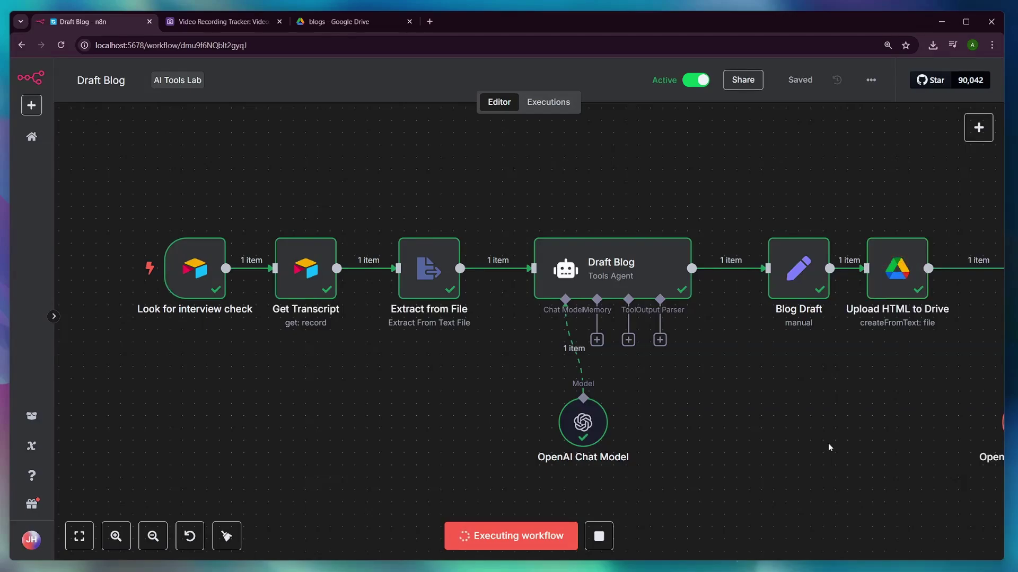
scroll(830, 448, "right", 20)
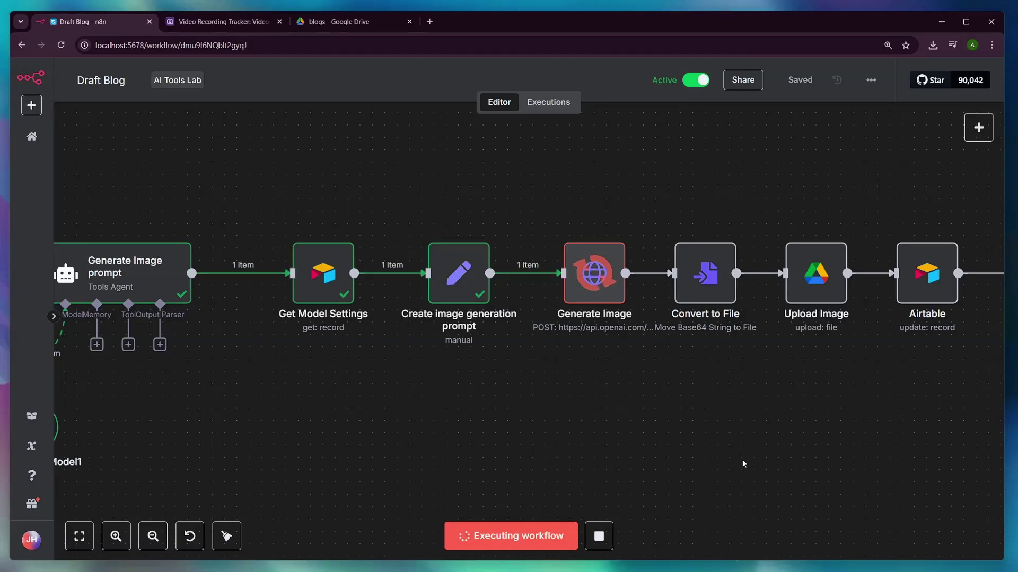
left_click_drag(742, 463, 586, 463)
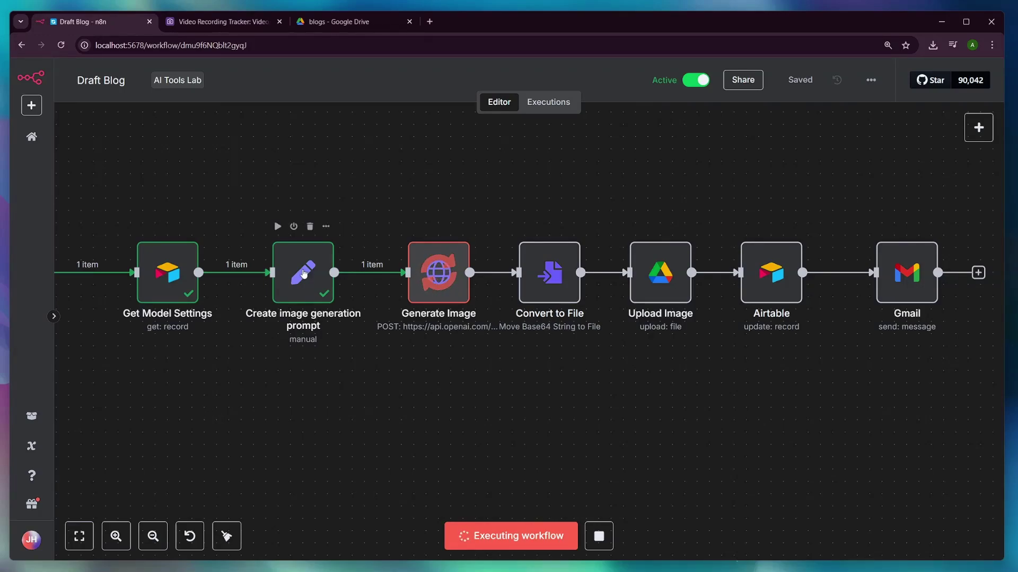
Step: Open the Create image generation prompt node, examine the style, branding and palette in its output as a table, and close the node
double_click(303, 273)
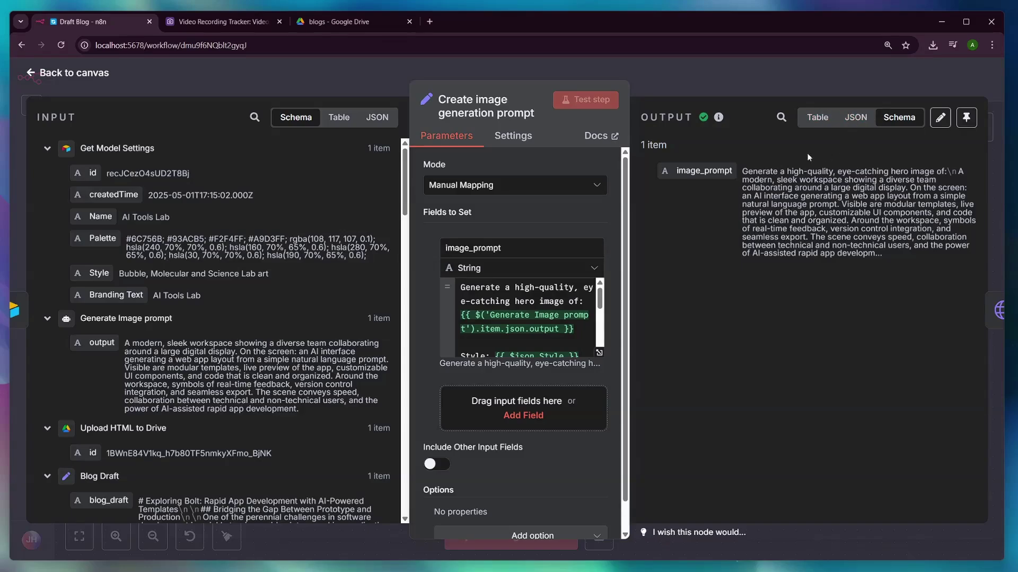
left_click(817, 117)
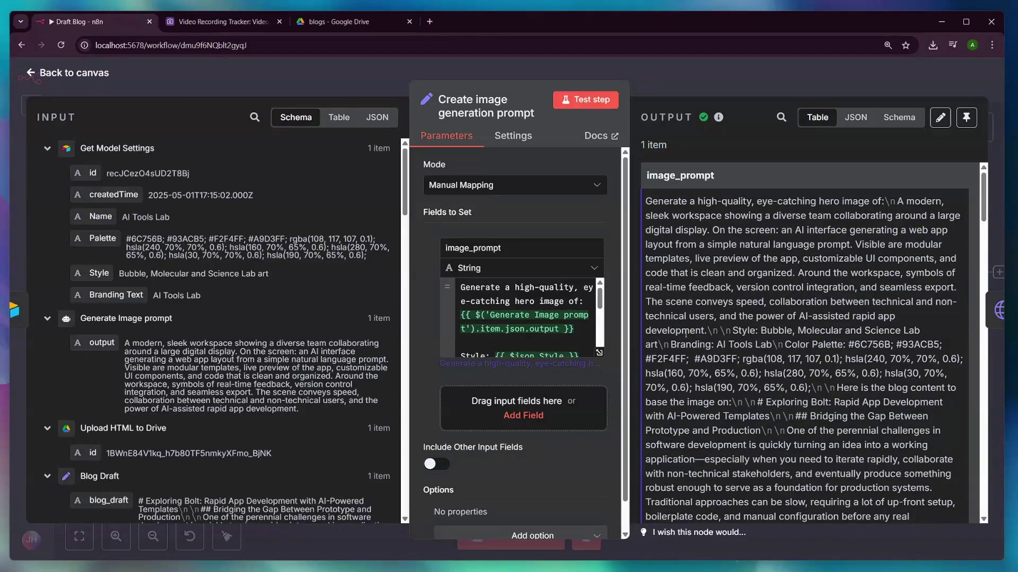
left_click_drag(732, 335, 850, 354)
scroll(789, 334, "down", 1)
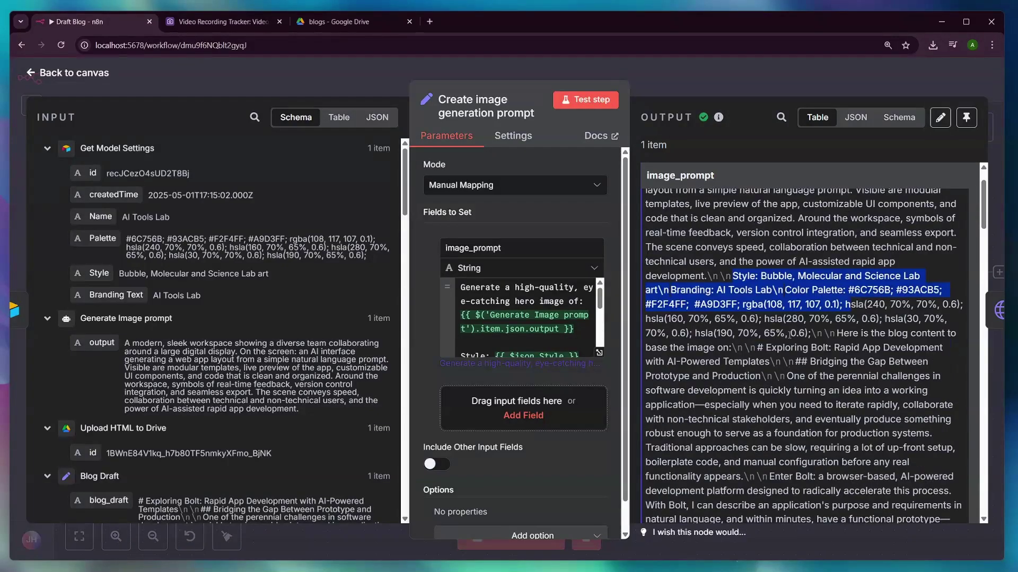
scroll(766, 371, "up", 1)
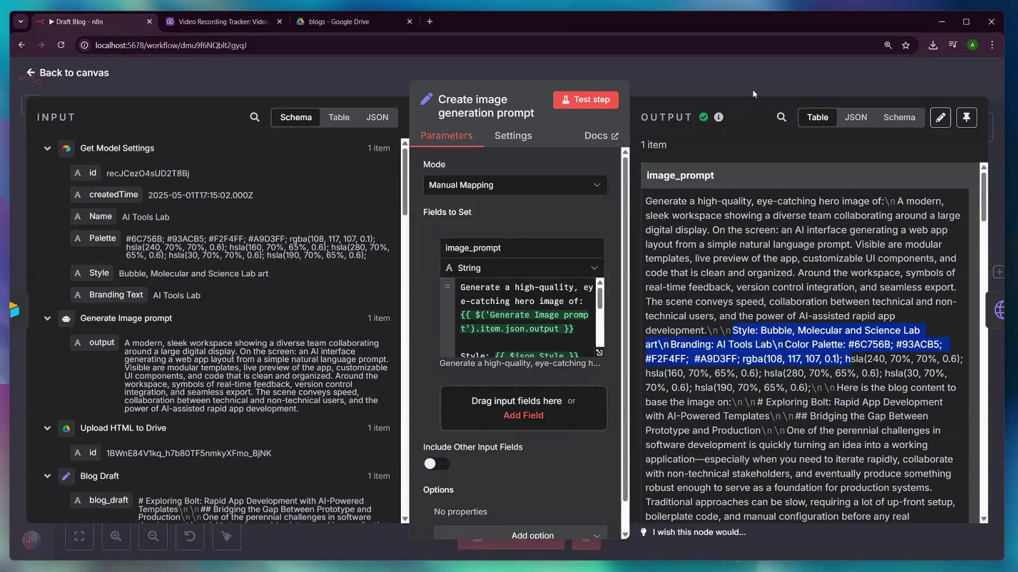
left_click(749, 76)
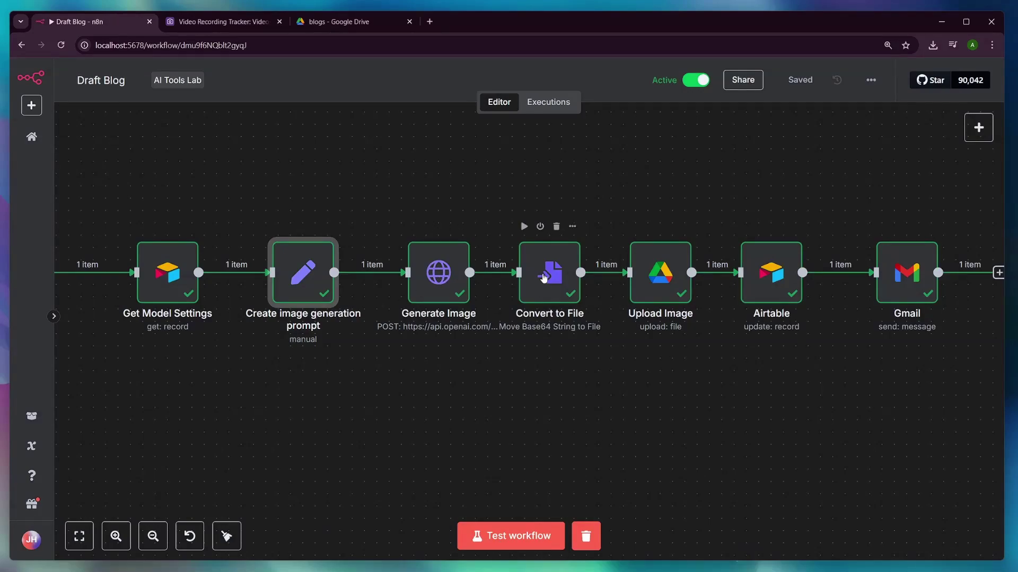
Step: Switch to Gmail, bring its window into full view, enlarge the page to 175% and read the introduction of the Exploring Bolt blog post message
scroll(420, 364, "down", 1)
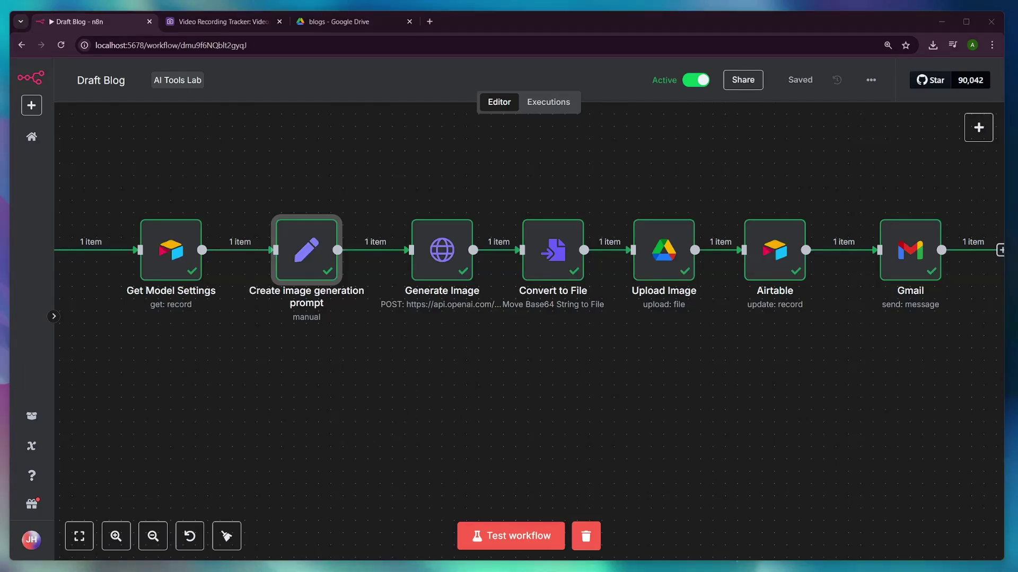
key("alt+Tab")
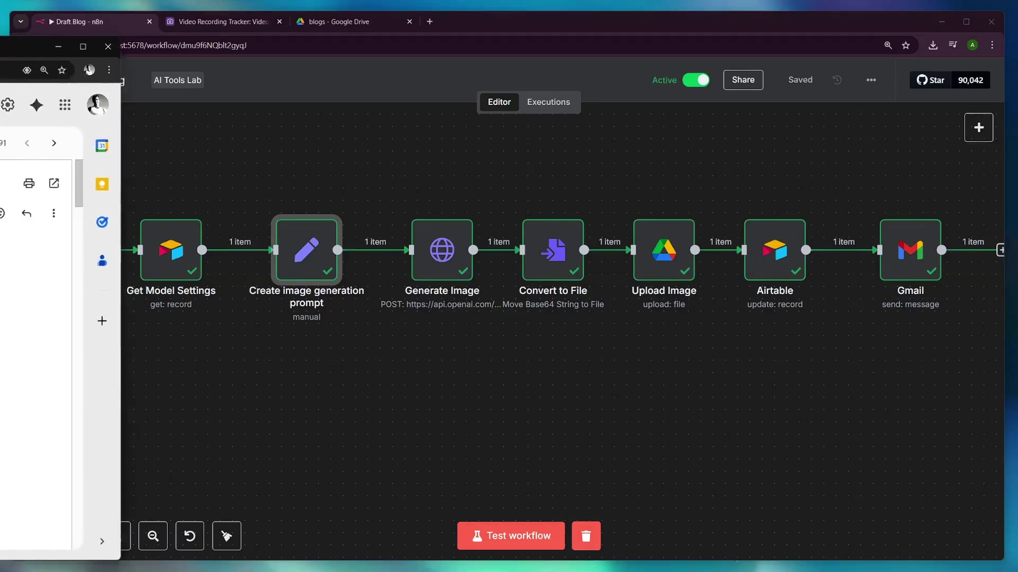
left_click_drag(265, 37, 259, 36)
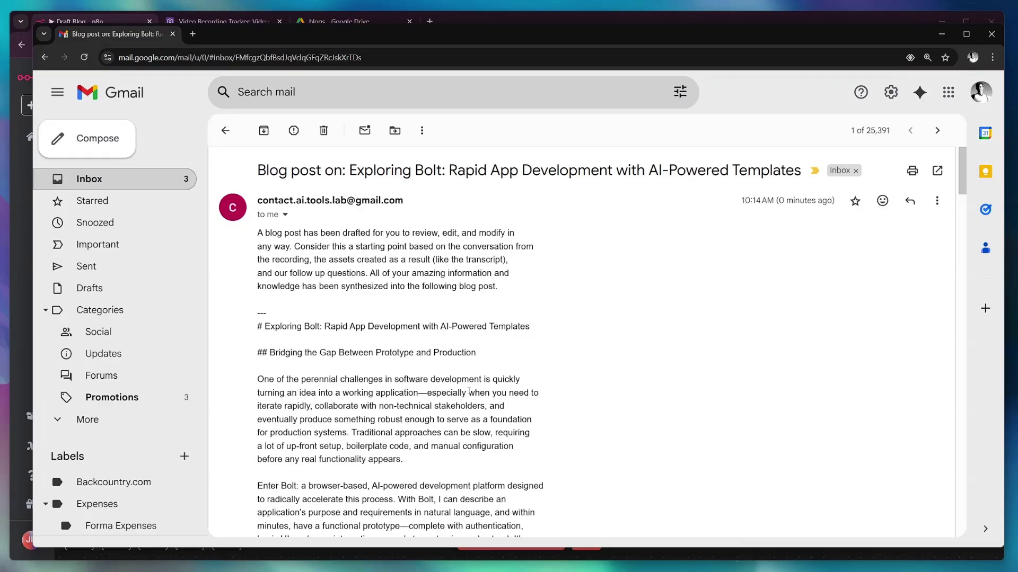
scroll(419, 398, "down", 1)
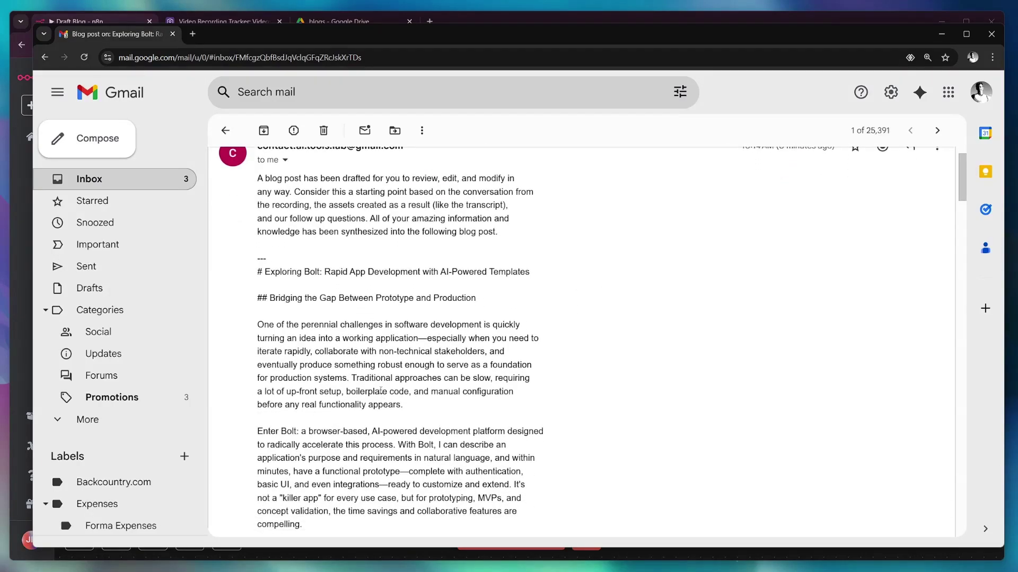
key("ctrl+plus")
key("ctrl+plus")
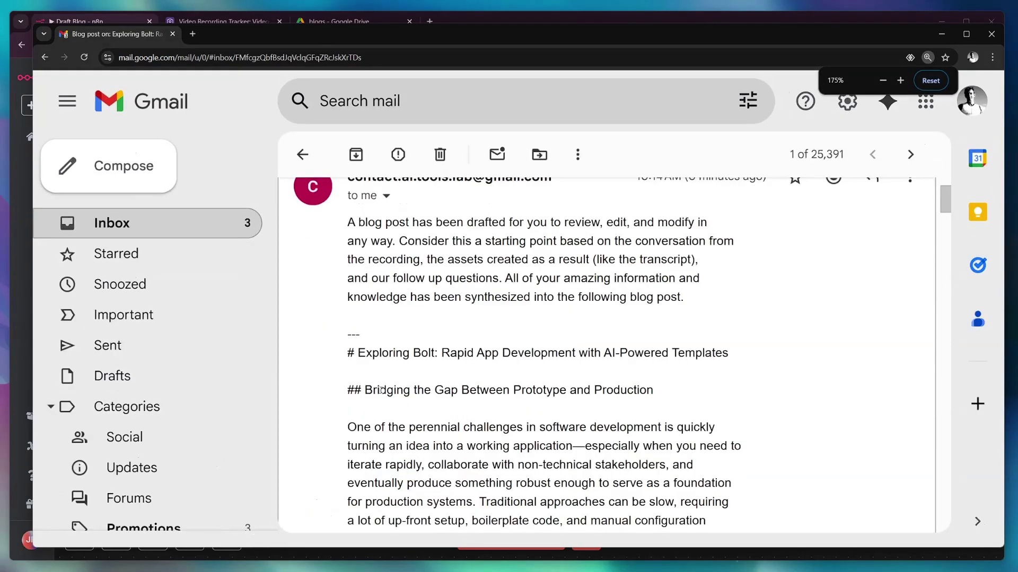
scroll(382, 391, "down", 2)
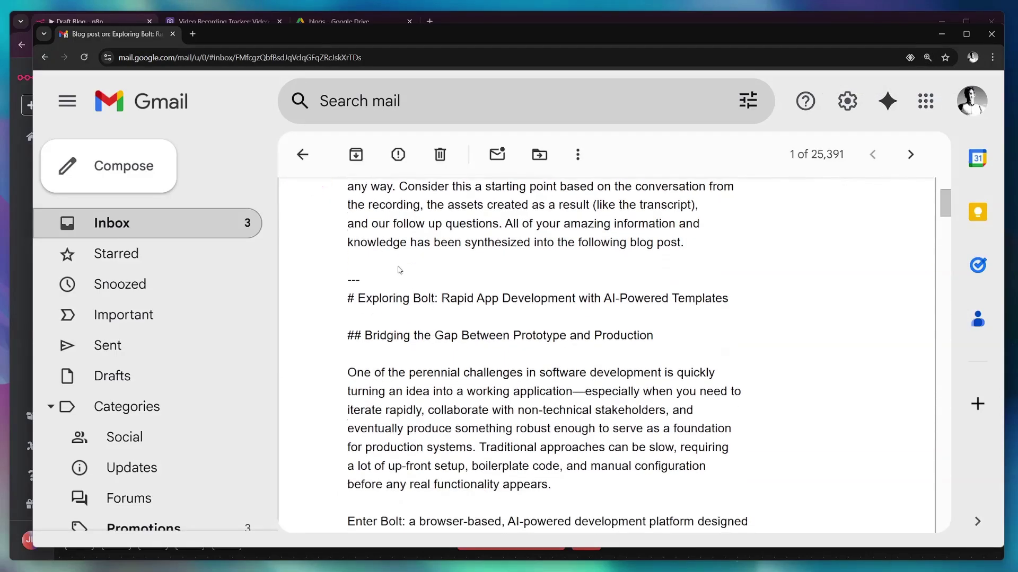
scroll(399, 281, "up", 2)
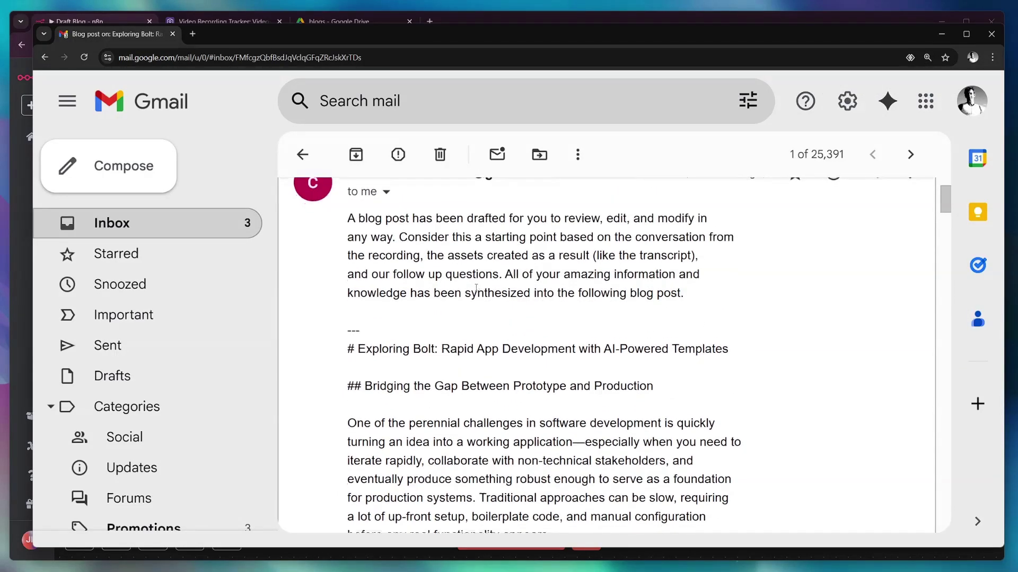
Step: Read the drafted Exploring Bolt blog post from its opening section through the Technical Context section to the Bolt flow diagram
scroll(534, 275, "down", 1)
scroll(534, 275, "down", 1)
scroll(399, 354, "down", 1)
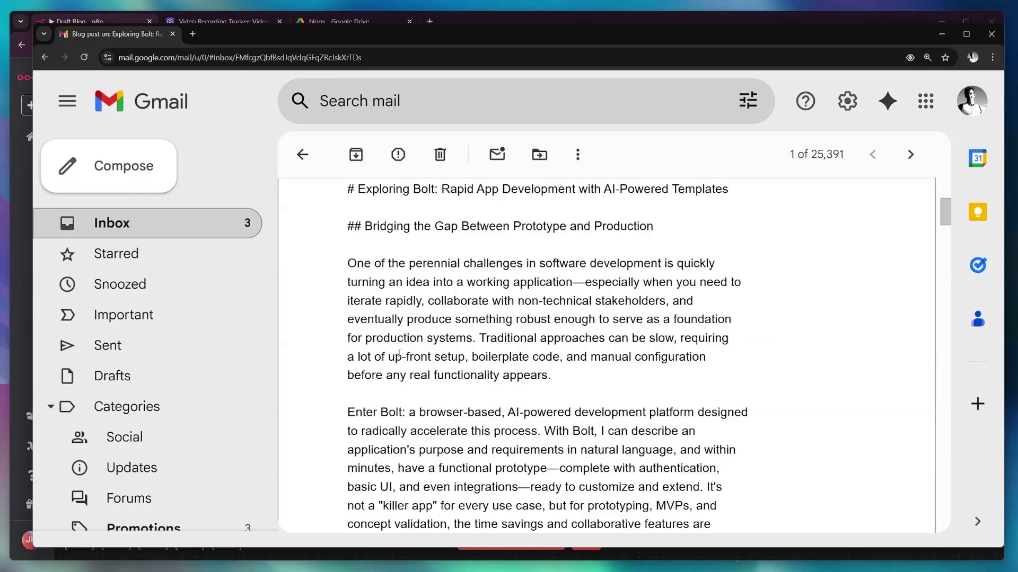
scroll(399, 352, "down", 3)
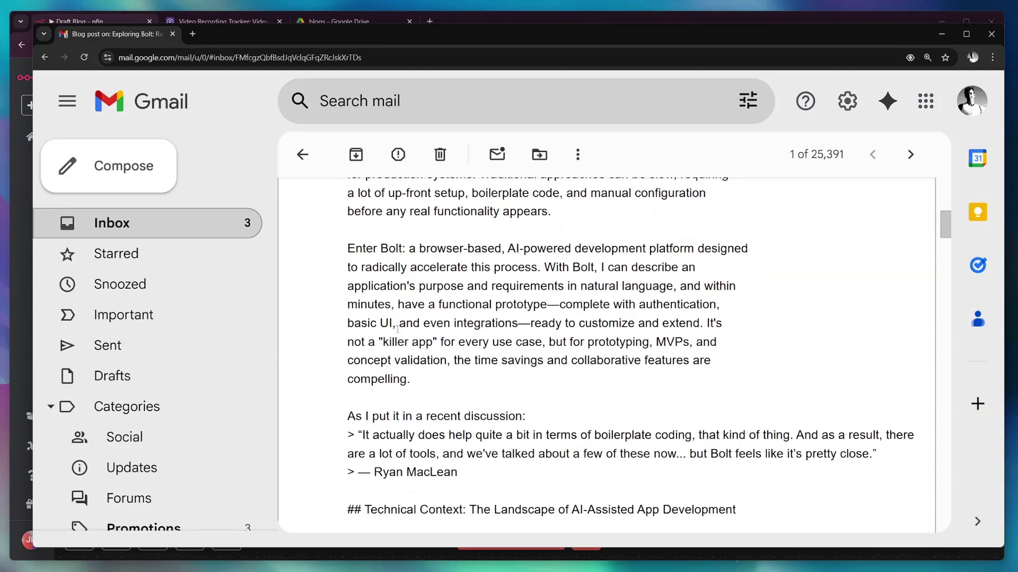
scroll(401, 343, "down", 2)
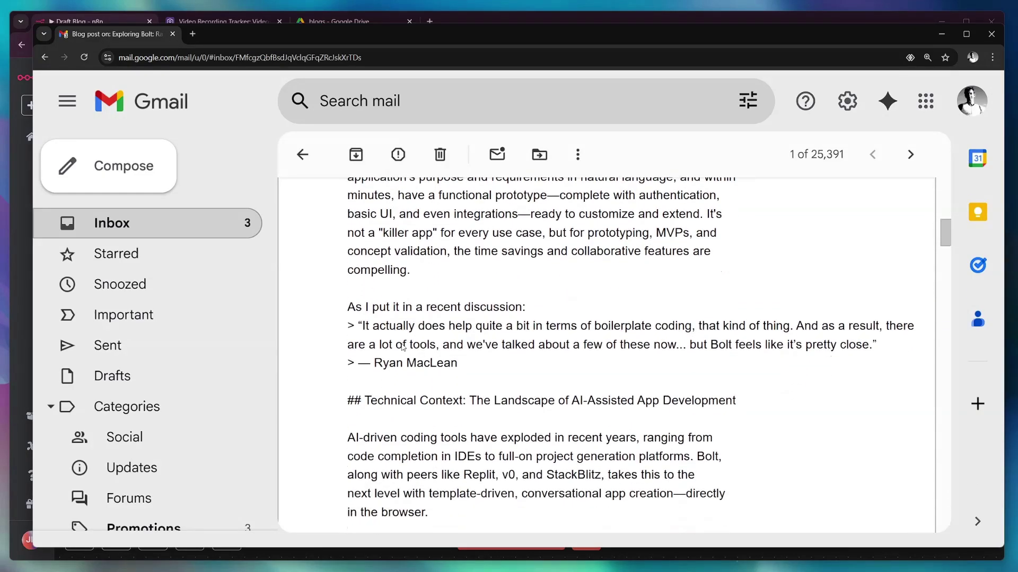
scroll(403, 345, "down", 2)
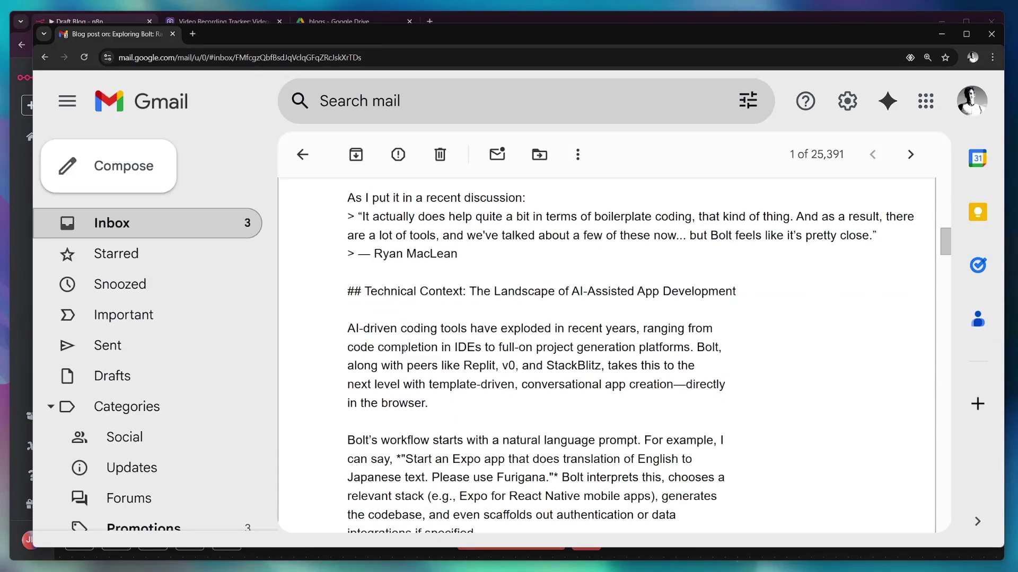
scroll(406, 369, "down", 3)
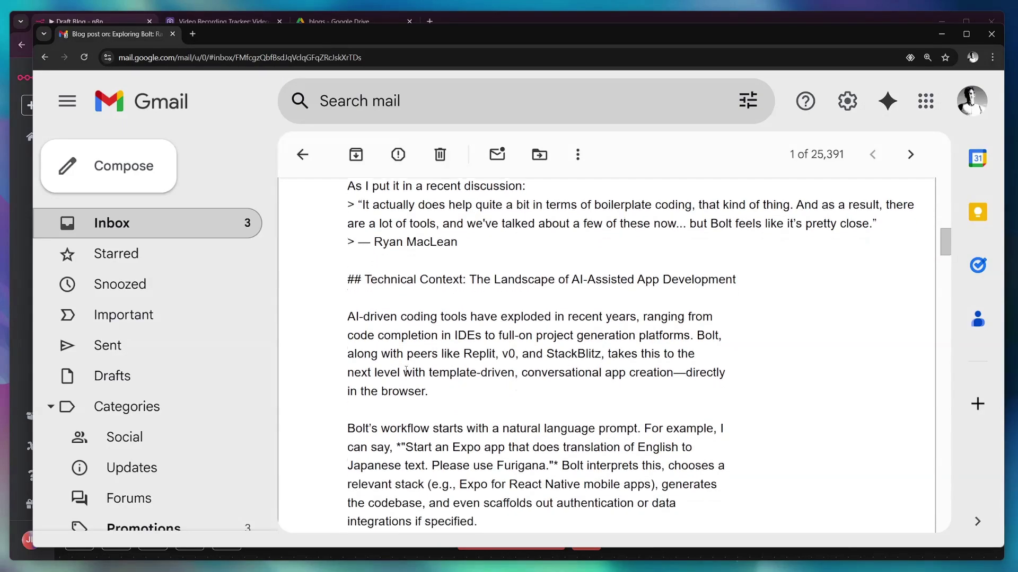
scroll(406, 364, "down", 5)
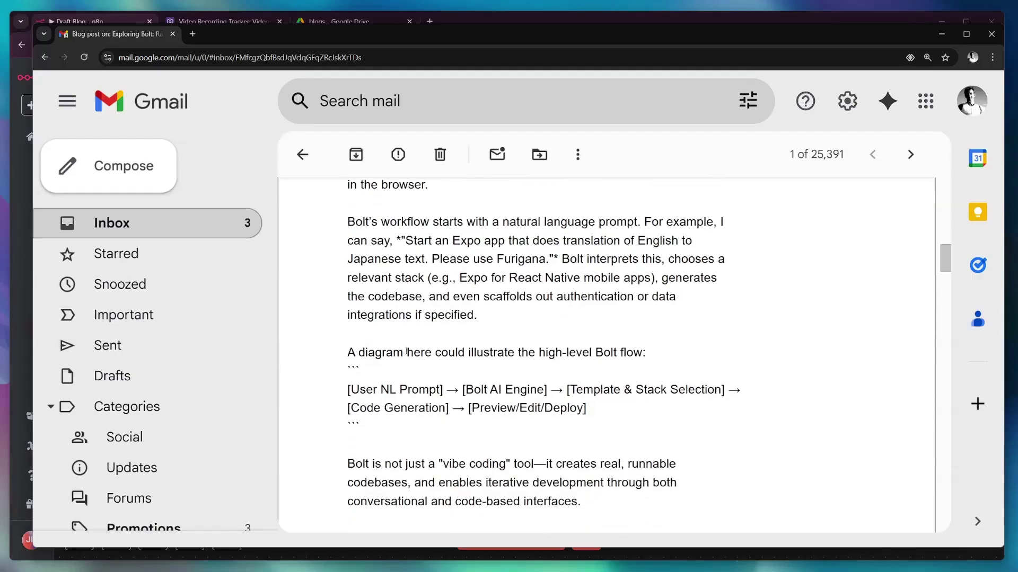
Step: Read The Bolt Workflow section of the drafted post through Real-Time Preview and AI Assistance, highlighting the quote about starter templates
scroll(405, 357, "down", 3)
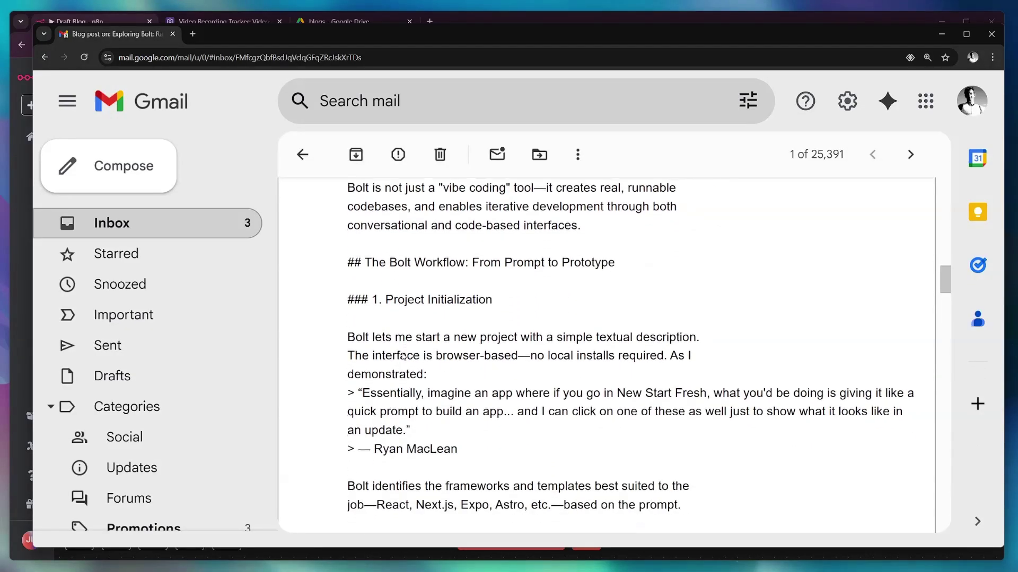
scroll(404, 356, "down", 2)
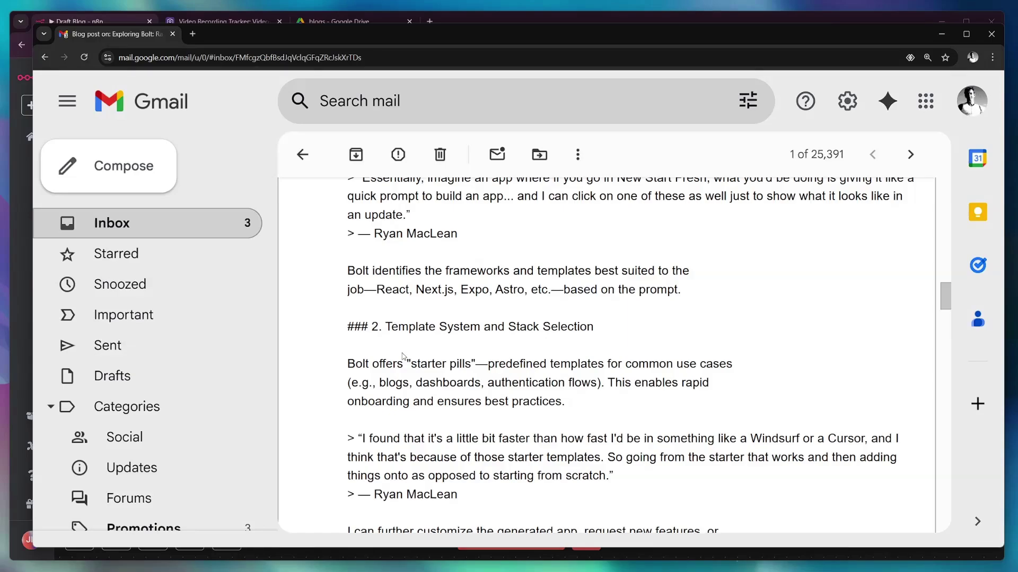
scroll(403, 357, "down", 2)
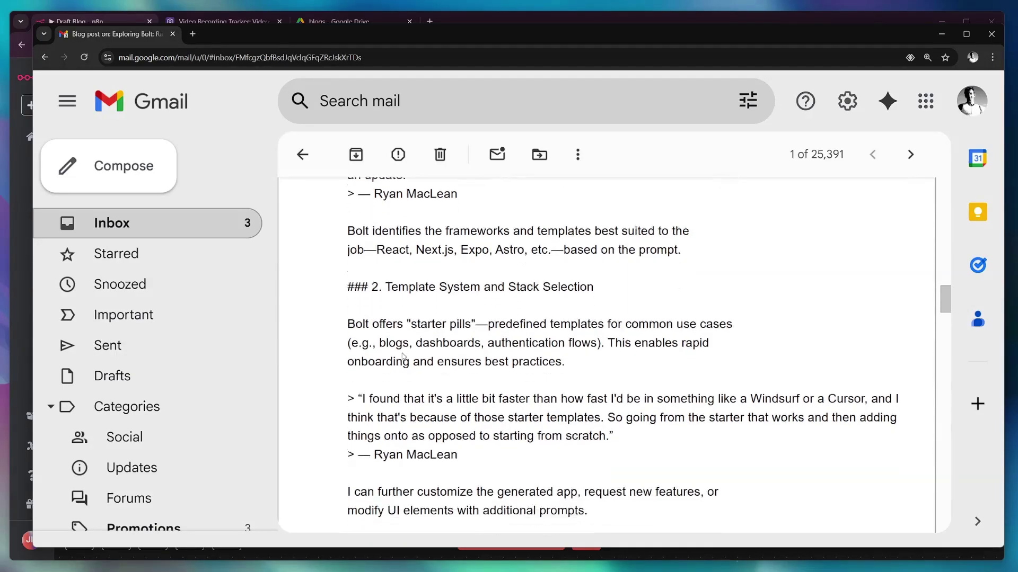
left_click_drag(477, 387, 358, 330)
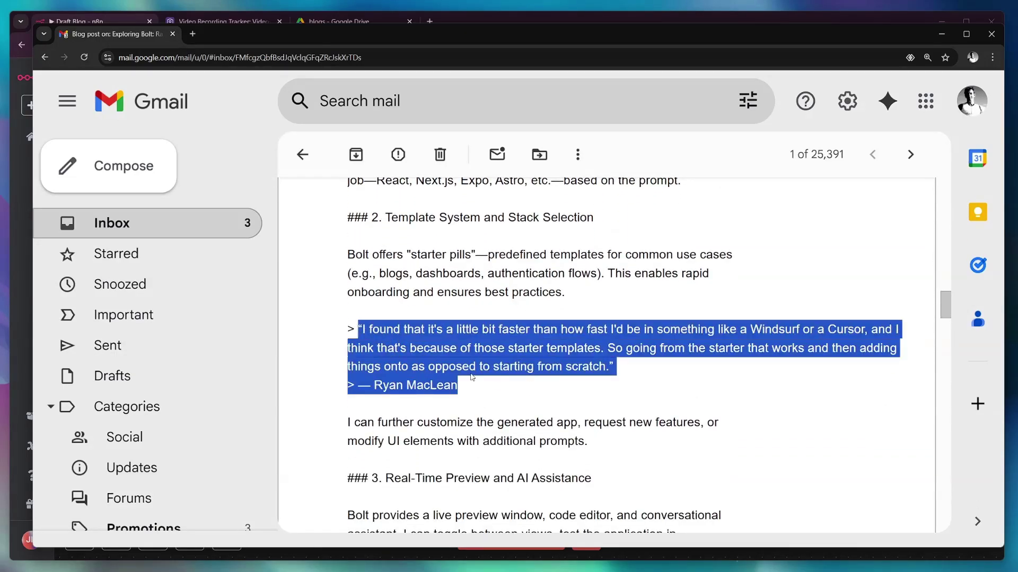
scroll(501, 396, "down", 2)
left_click(502, 397)
scroll(493, 382, "down", 6)
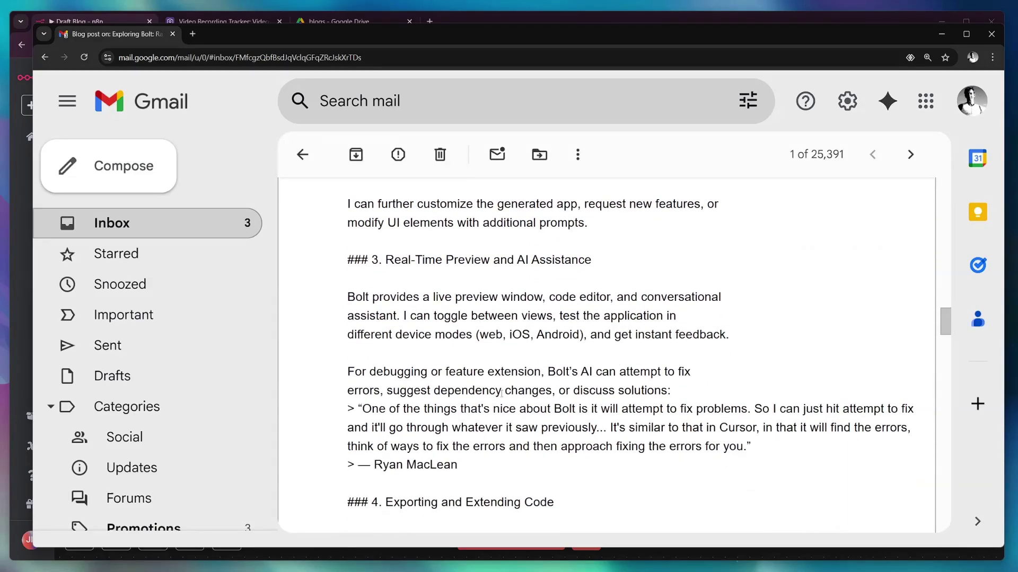
Step: Read the Exporting and Extending Code part and the Implementation Insights and Trade-Offs section of the drafted post
scroll(467, 363, "down", 1)
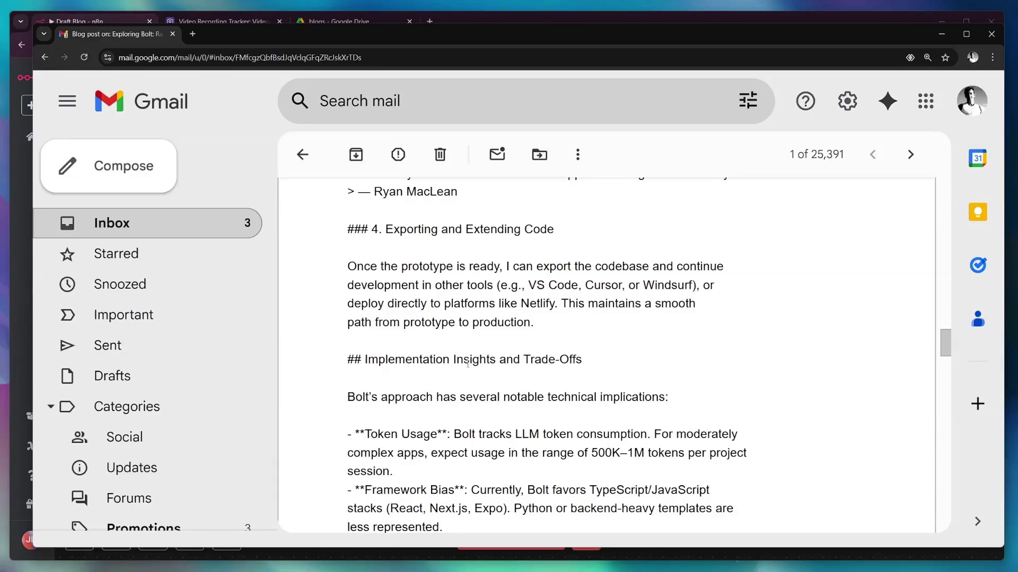
scroll(467, 363, "down", 1)
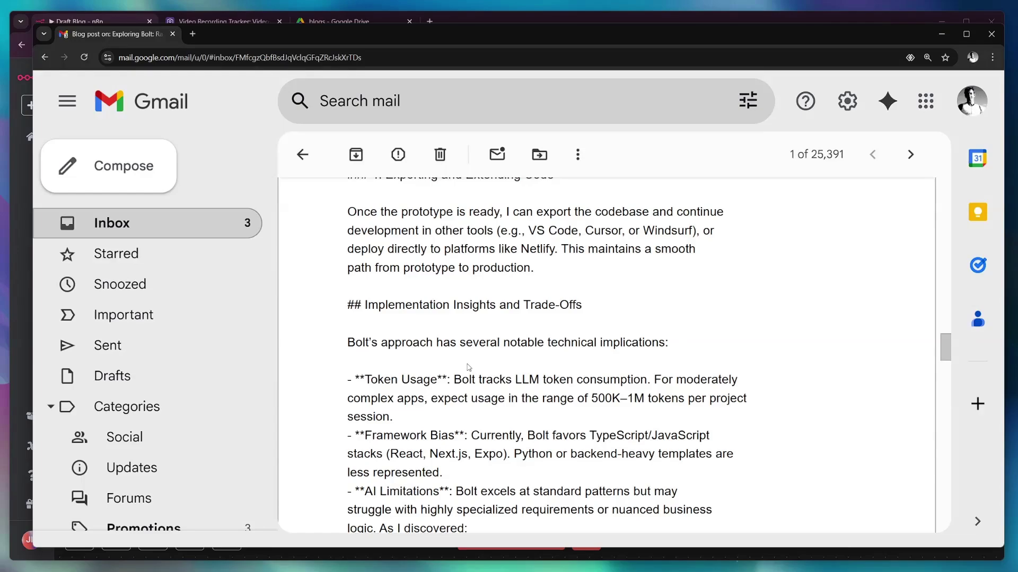
scroll(469, 368, "down", 1)
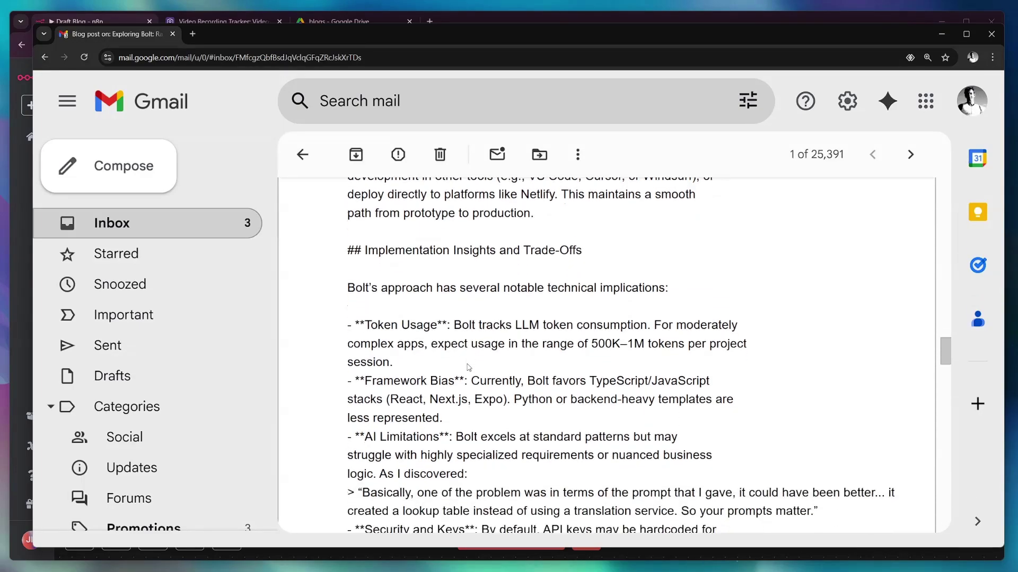
scroll(469, 367, "down", 2)
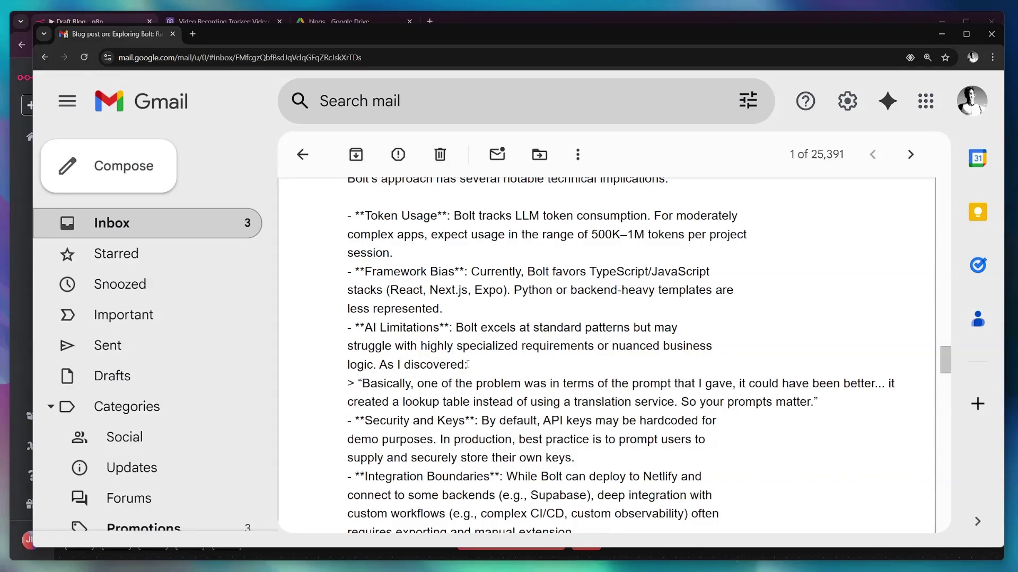
scroll(469, 364, "down", 7)
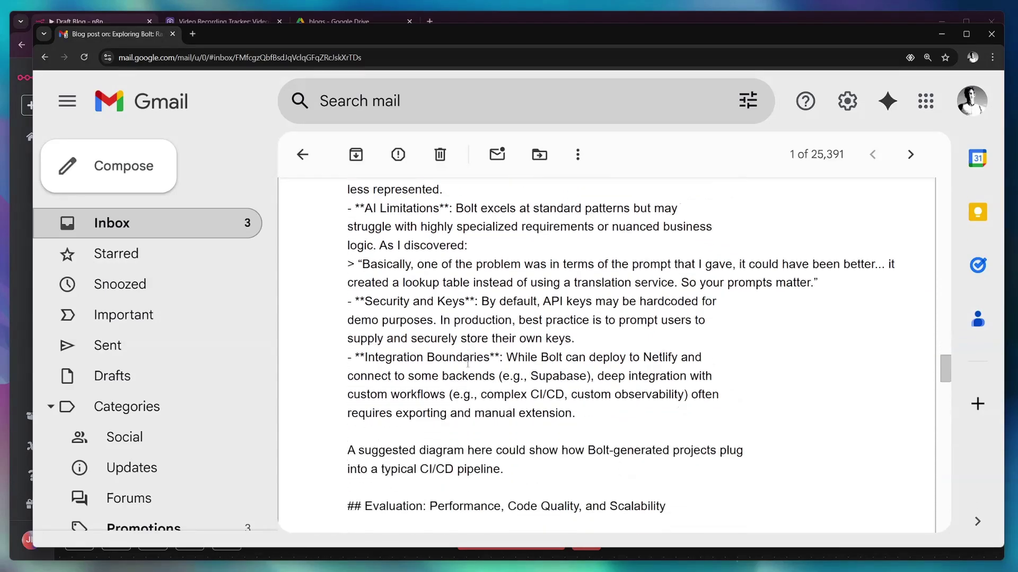
Step: Skim the drafted post from the Evaluation section through Resources and Further Reading to the hero image link at its end
scroll(467, 364, "down", 7)
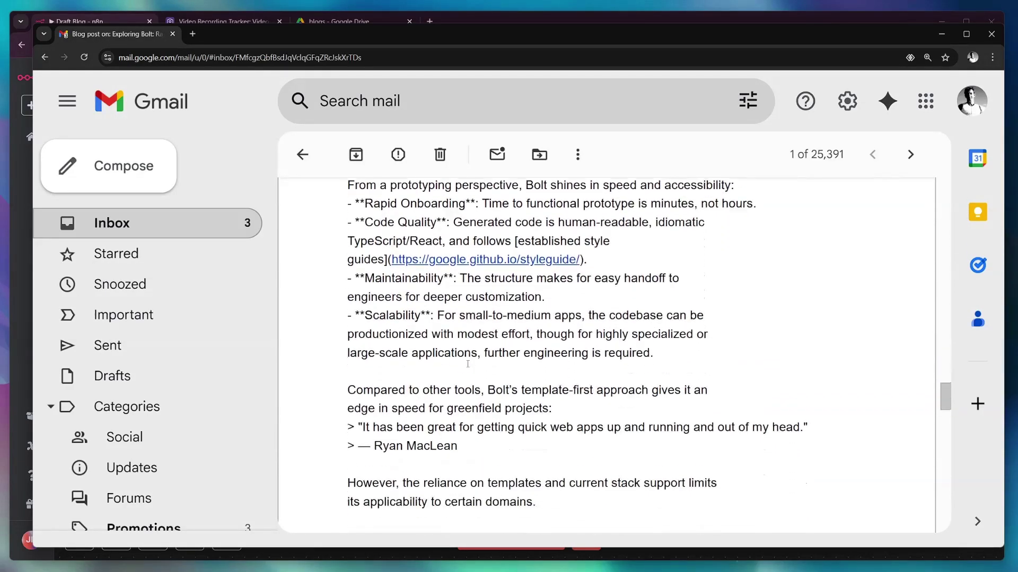
scroll(468, 365, "down", 8)
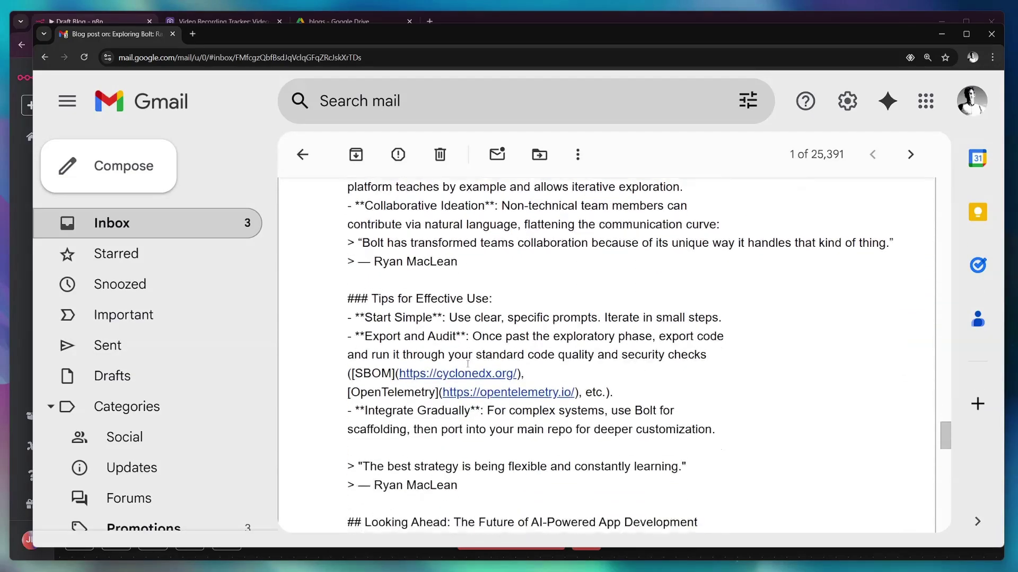
scroll(468, 365, "down", 9)
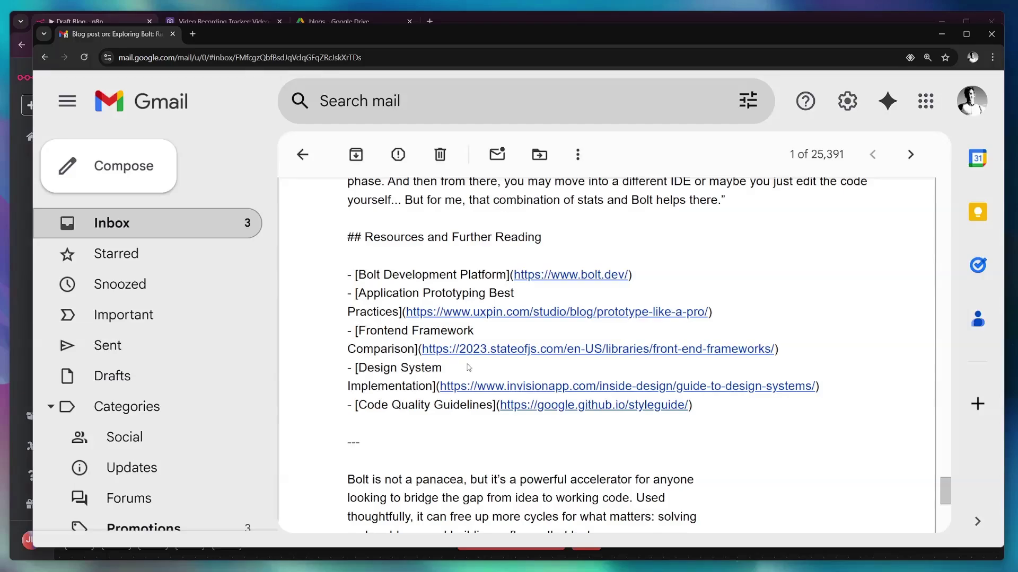
scroll(541, 437, "down", 4)
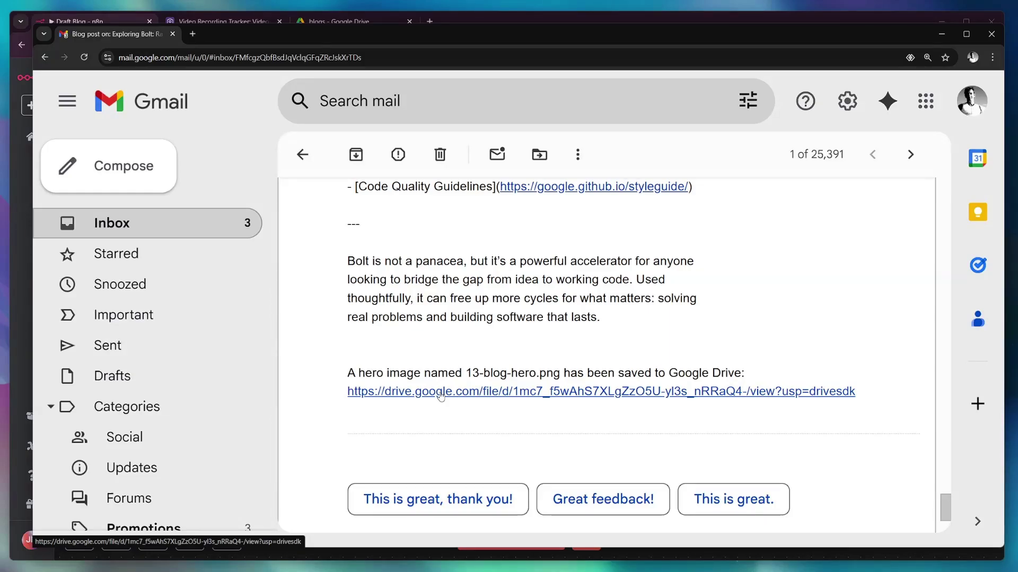
Step: View the 13-blog-hero.png image through its link in the message, close it, and close the Gmail window
left_click(440, 393)
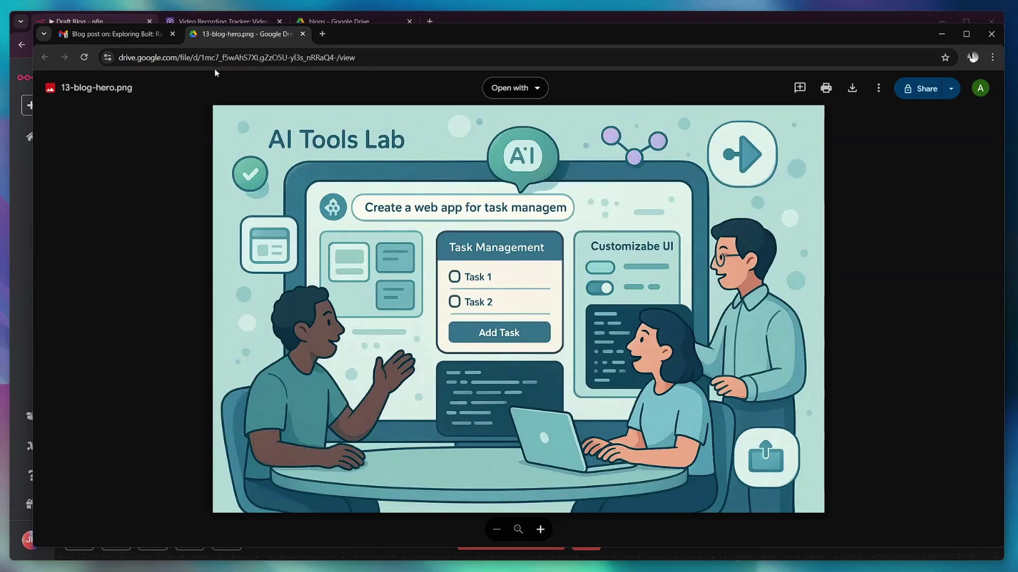
left_click(303, 33)
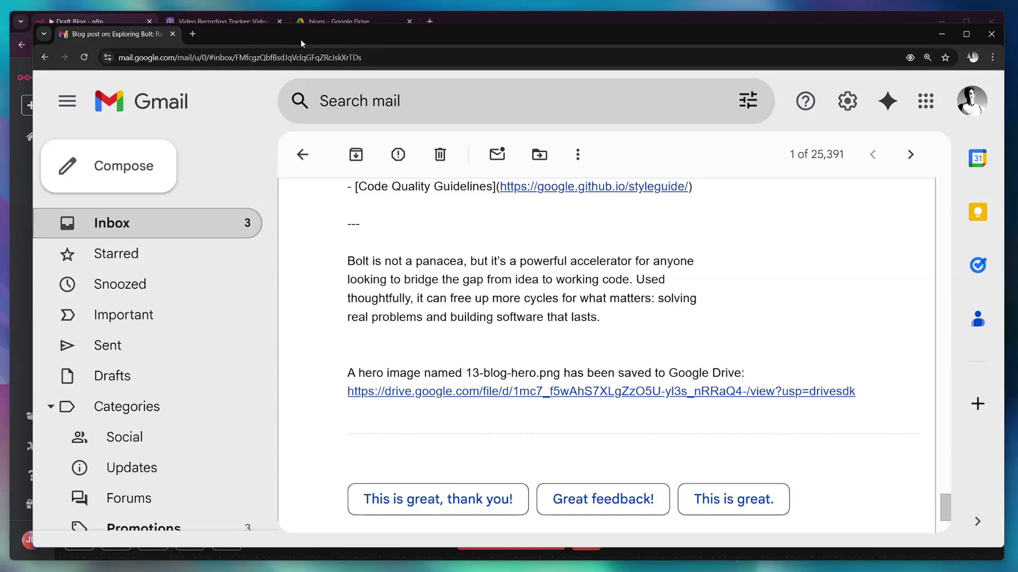
left_click(991, 33)
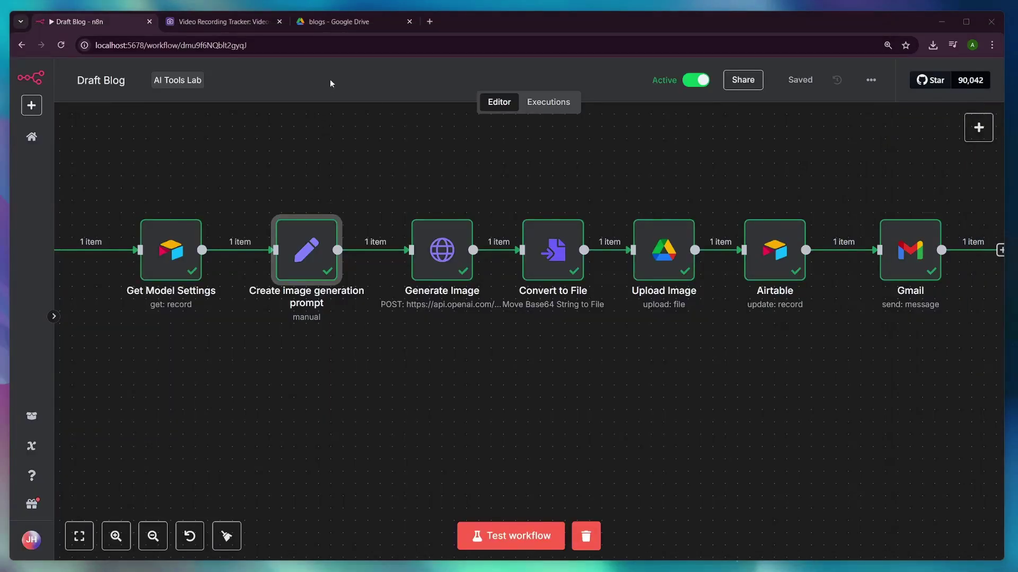
Step: Refresh the blogs folder in Google Drive and preview the Exploring Bolt blog document and the 13-blog-hero.png image, closing each
left_click(339, 23)
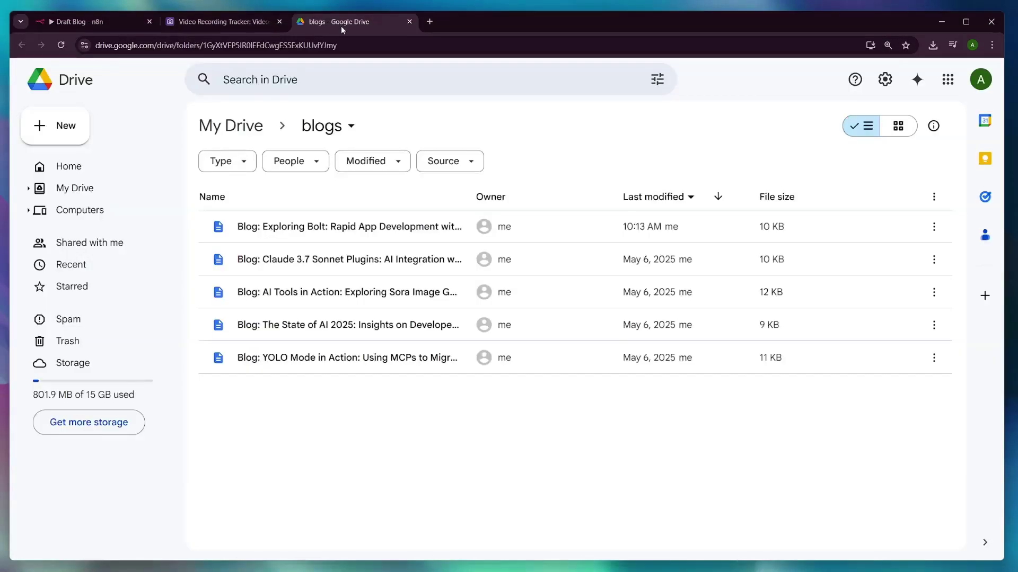
left_click(62, 46)
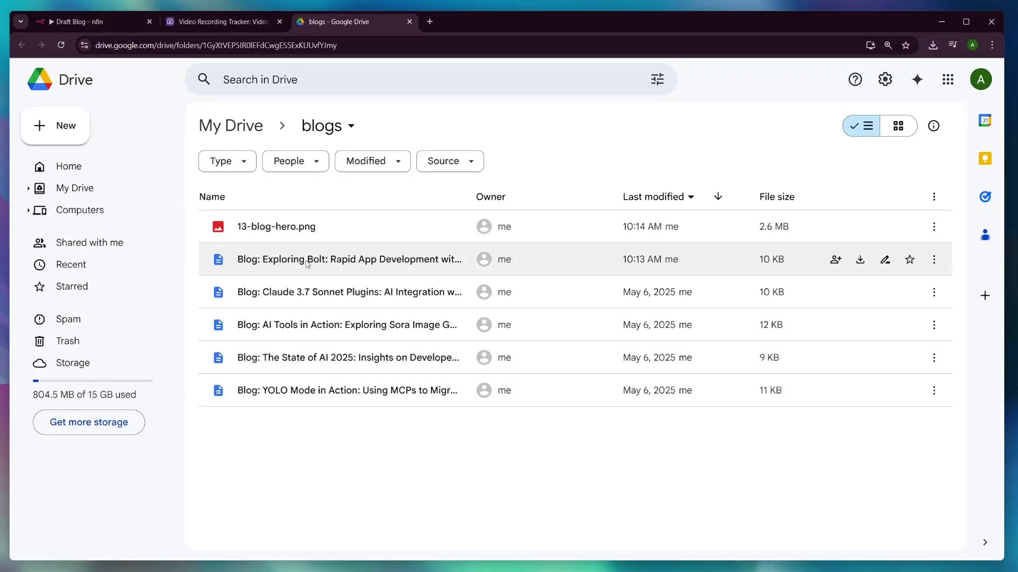
double_click(307, 260)
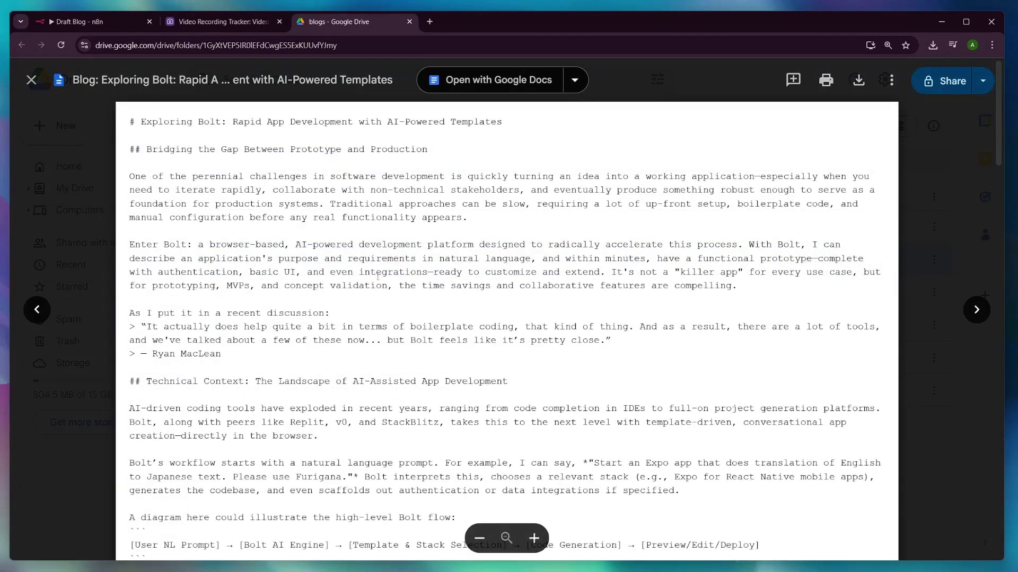
left_click(31, 79)
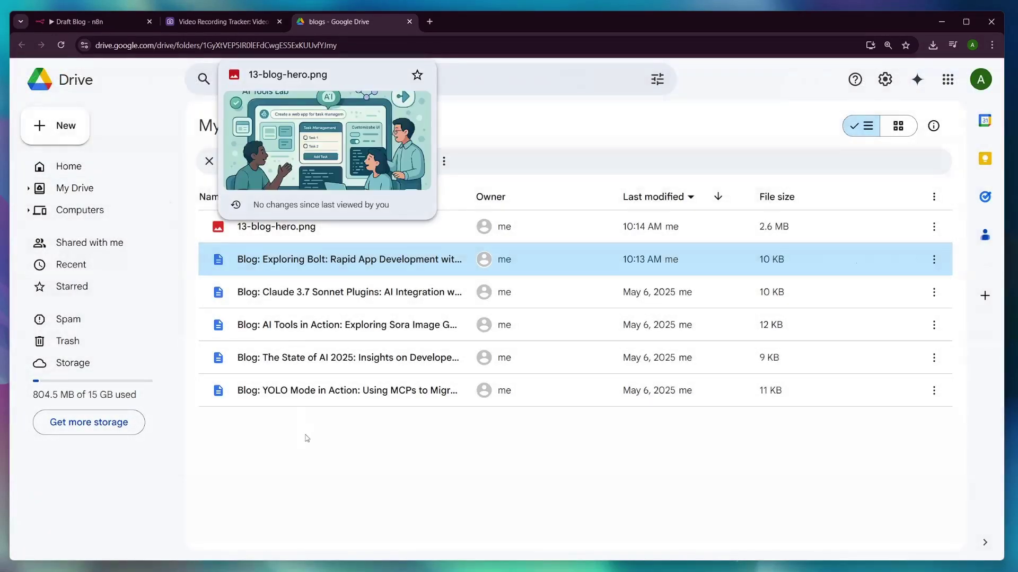
double_click(276, 228)
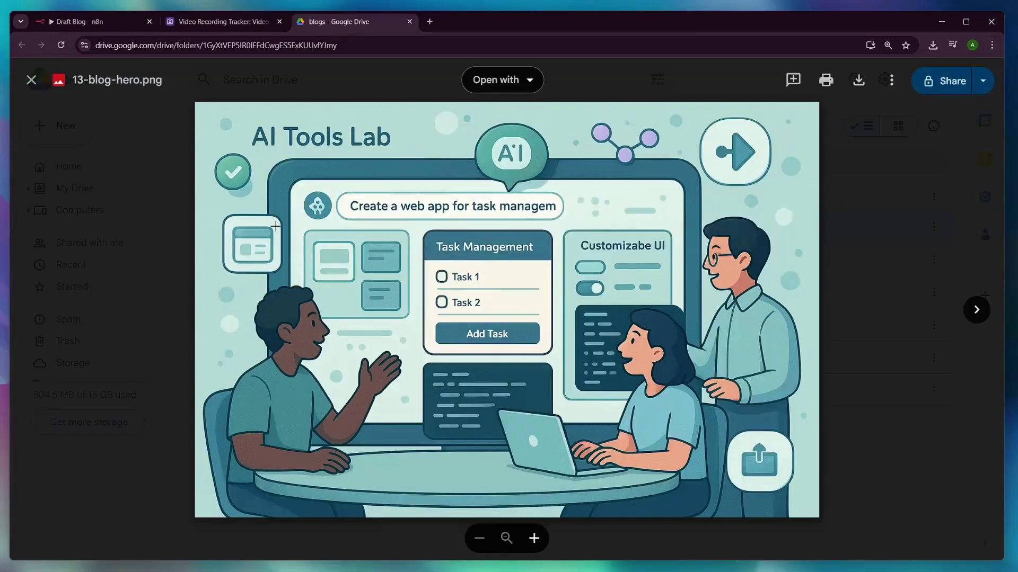
left_click(31, 80)
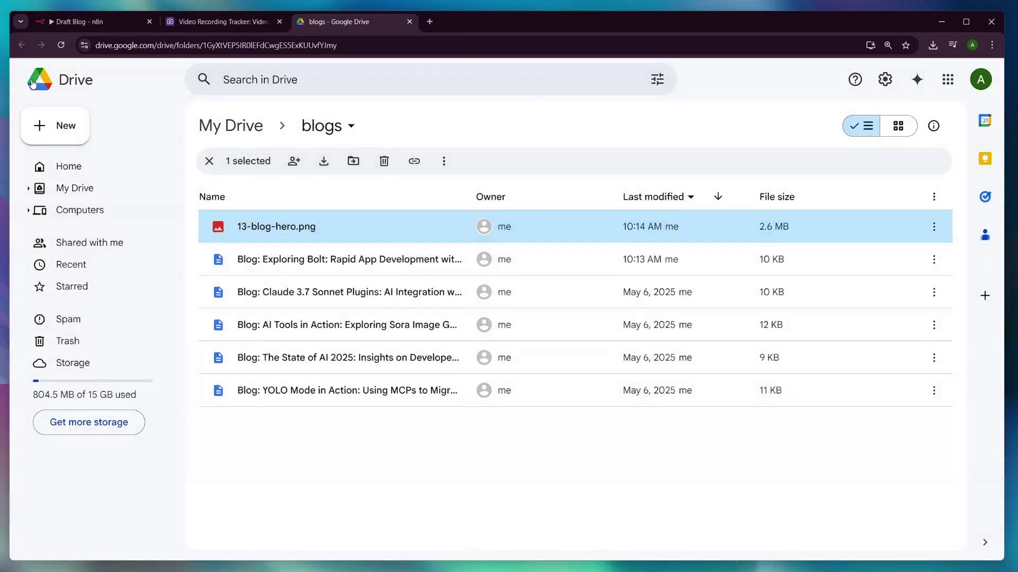
Step: Switch back to n8n, return to the workflows overview and open the PROD - Episode processing workflow
left_click(88, 30)
left_click_drag(799, 391, 763, 382)
left_click(31, 138)
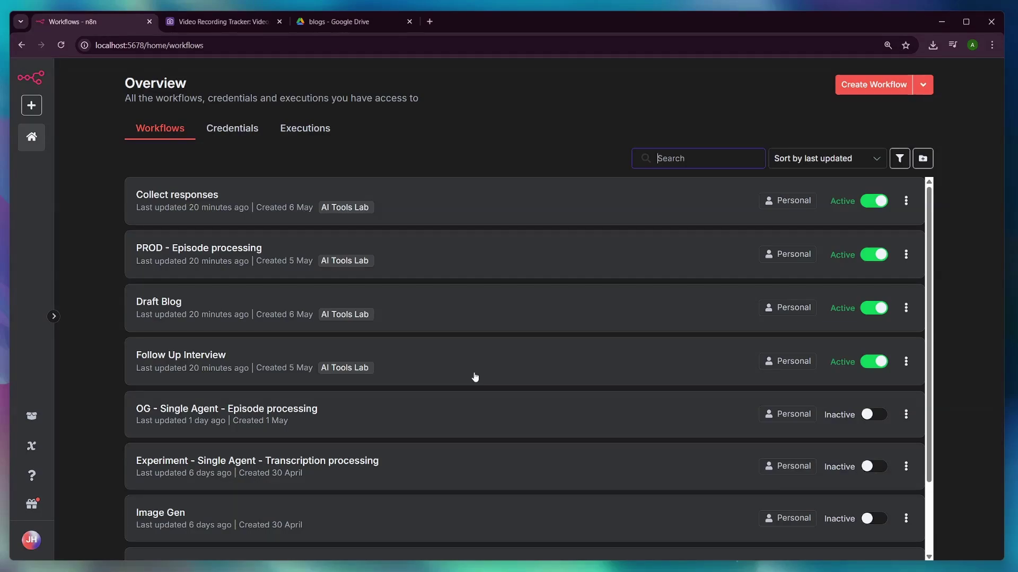
left_click(171, 254)
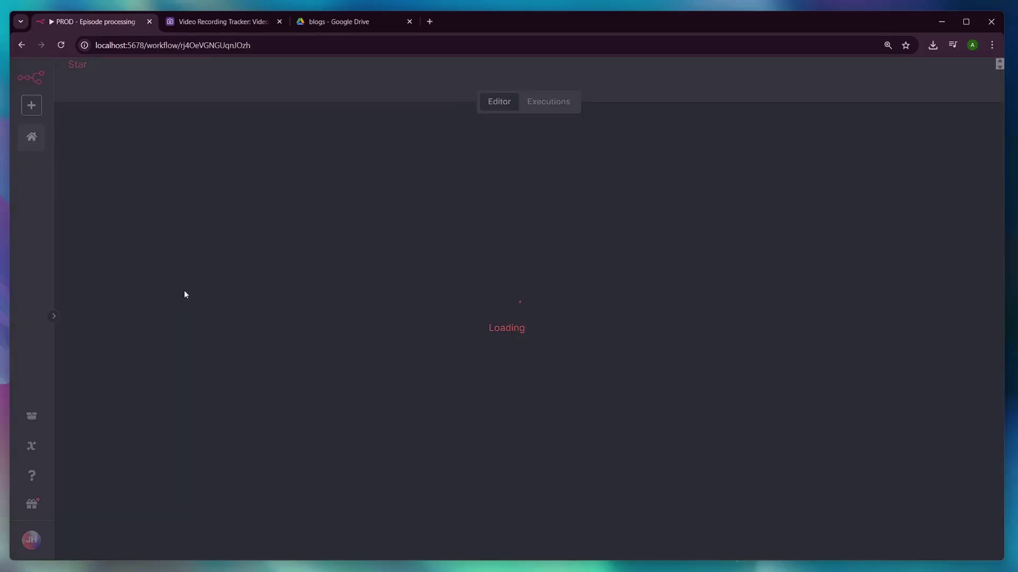